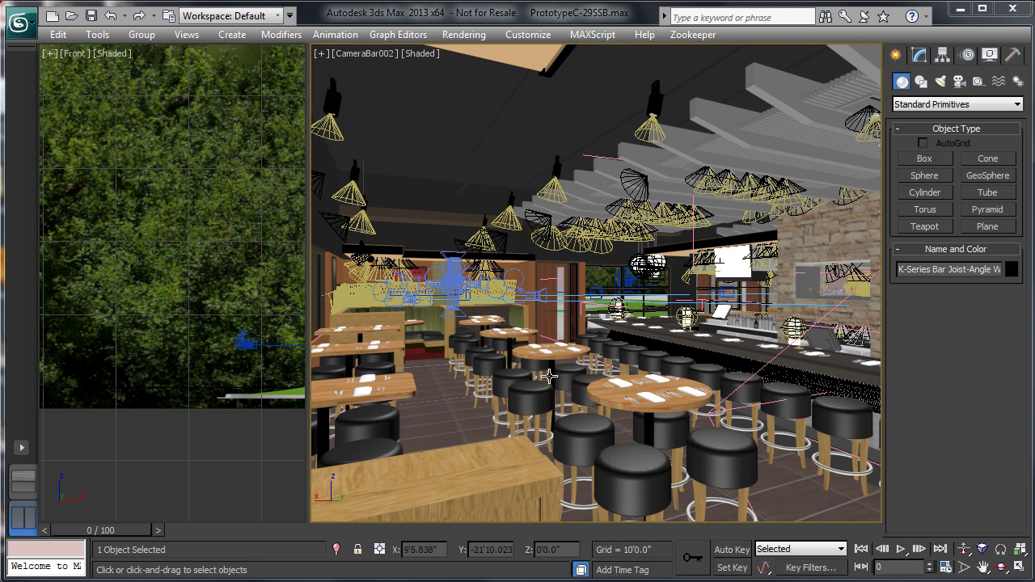
Browse the Zookeeper Objects and Layers lists and select single K-Series Bar Joist objects in the object list
middle_click(103, 218)
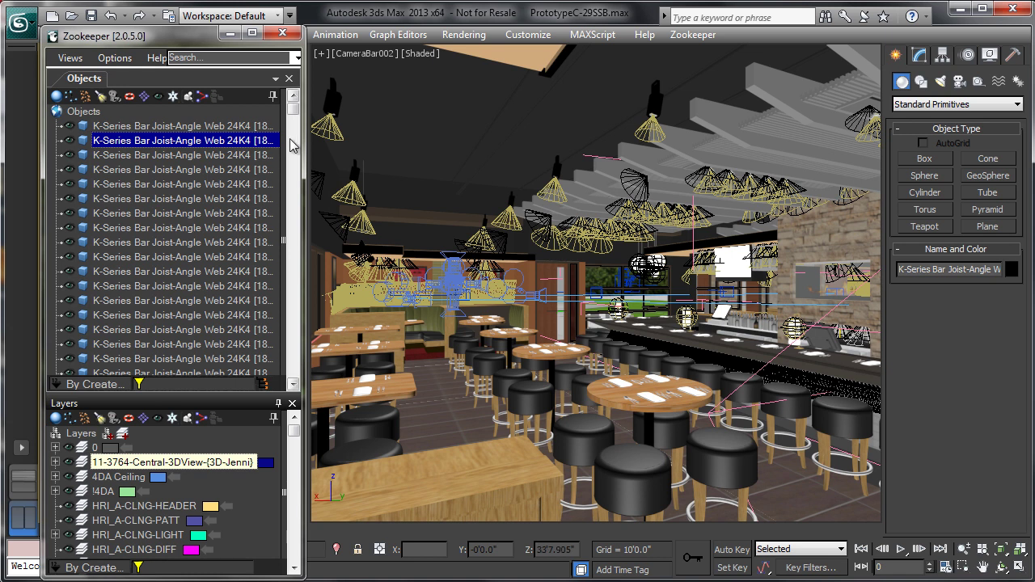
mouse_move(295, 114)
left_mouse_down()
mouse_move(300, 378)
mouse_move(296, 101)
left_mouse_up()
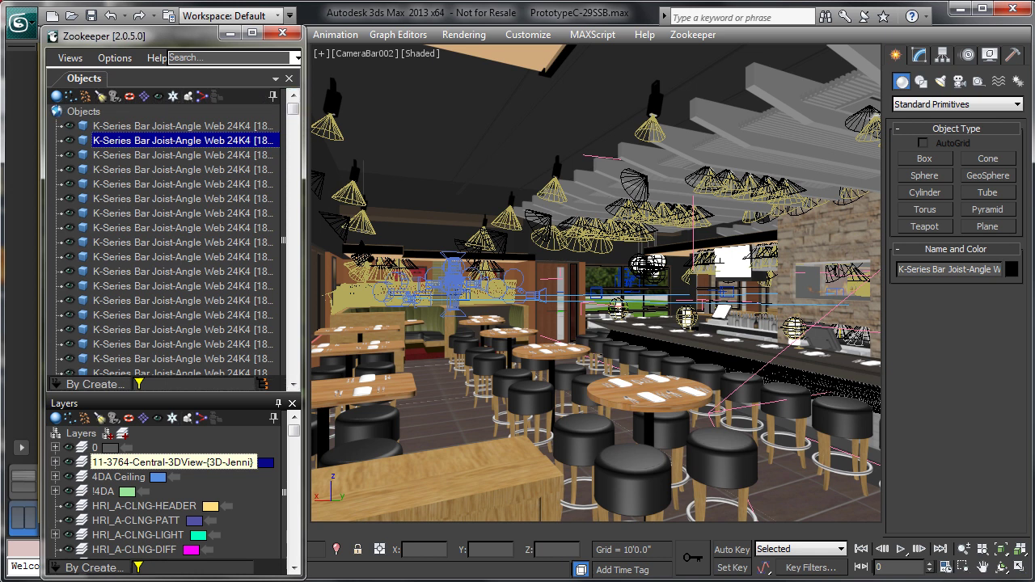
left_click(296, 450)
left_click_drag(296, 450, 295, 425)
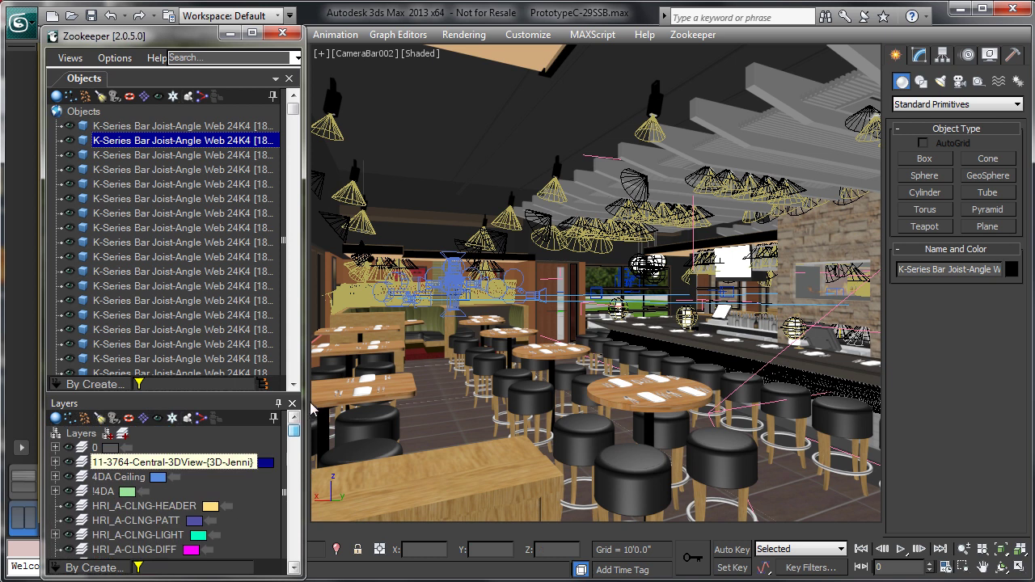
left_click(211, 303)
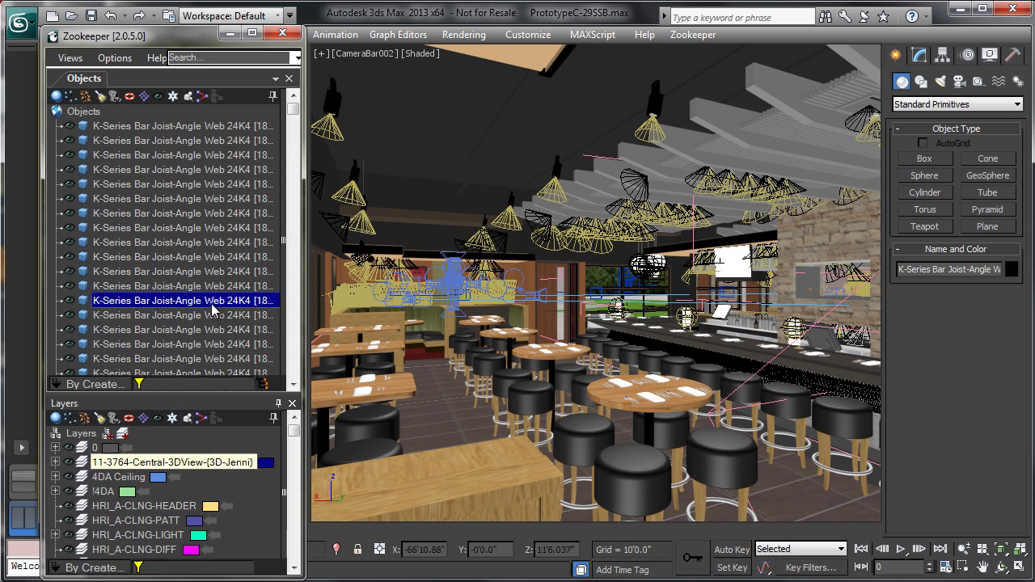
left_click(176, 241)
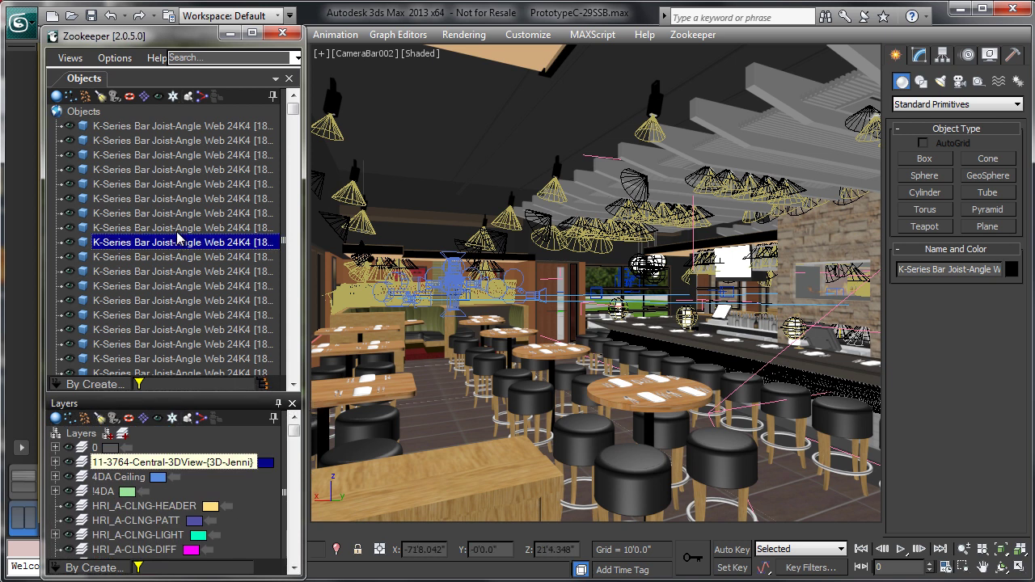
Select a consecutive run of twelve K-Series Bar Joist objects in the list and toggle their visibility off and back on
left_click(69, 242)
left_click_drag(139, 161, 117, 172)
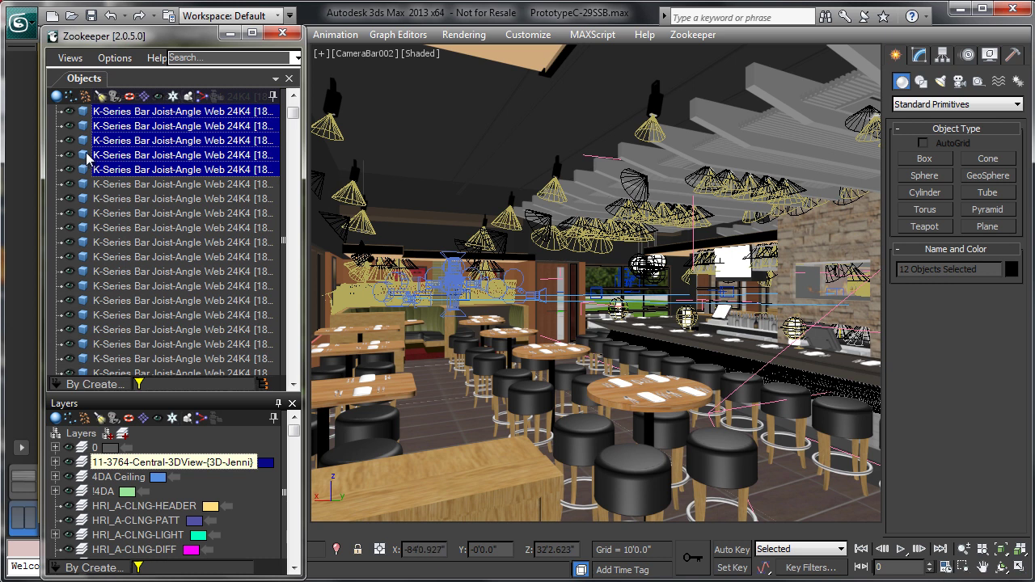
left_click(83, 156)
left_click(83, 158)
left_click(71, 159)
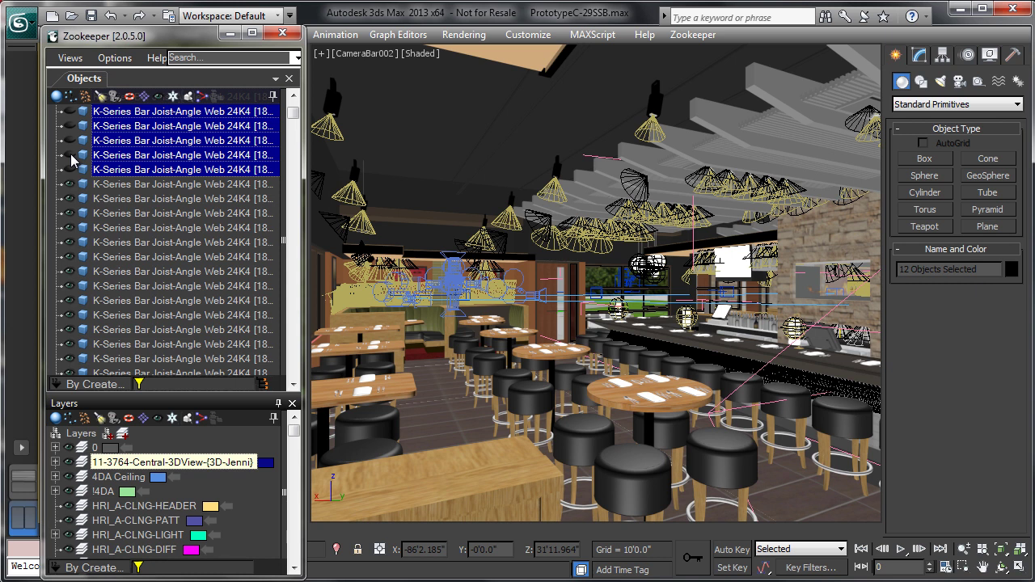
left_click_drag(291, 113, 295, 93)
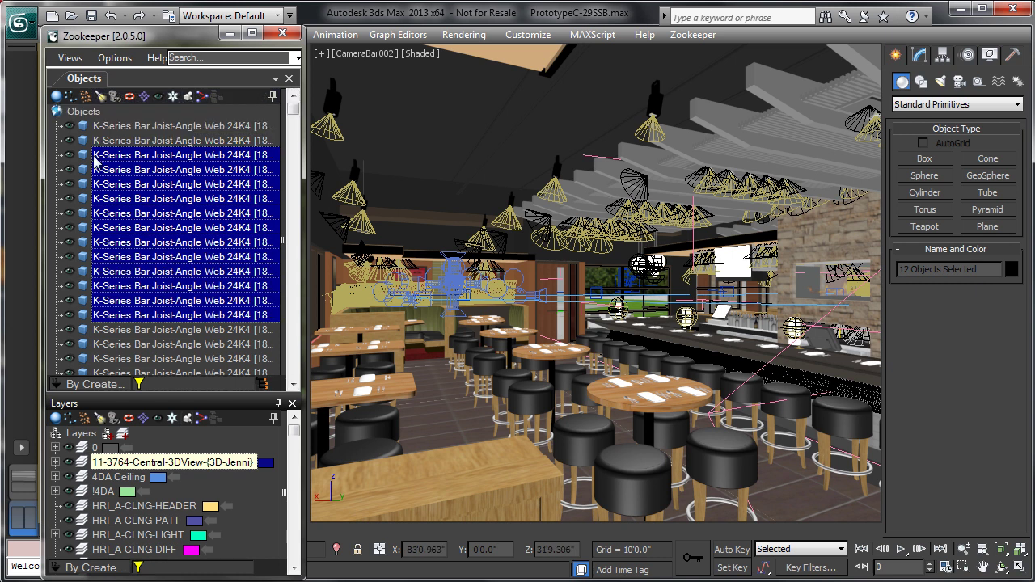
Select the first two joists plus separate ones further down, and replace that with a consecutive range of six joists
left_click(203, 130)
left_click(198, 142, "ctrl")
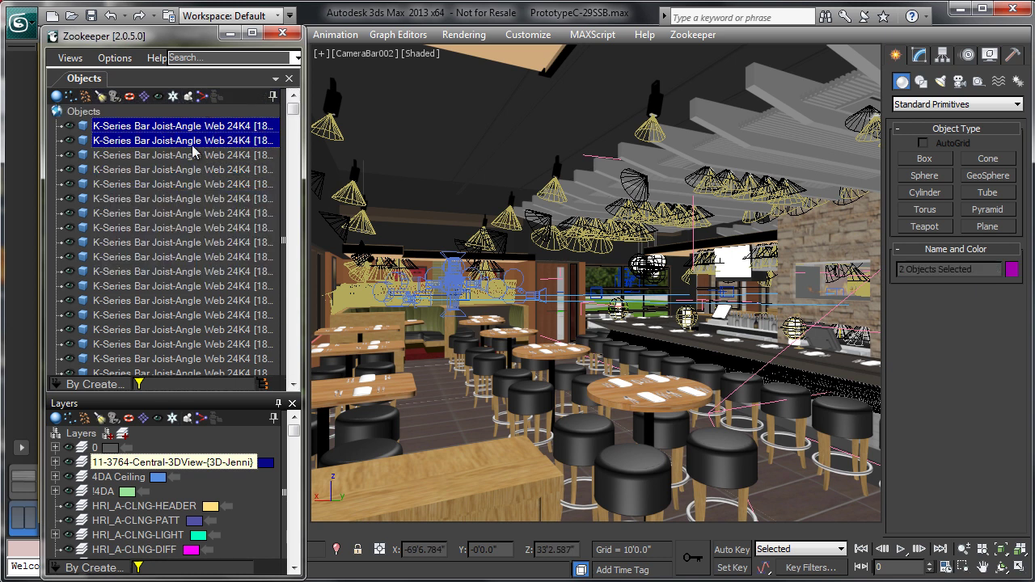
left_click(195, 200, "ctrl")
left_click(194, 257, "ctrl")
left_click(200, 286)
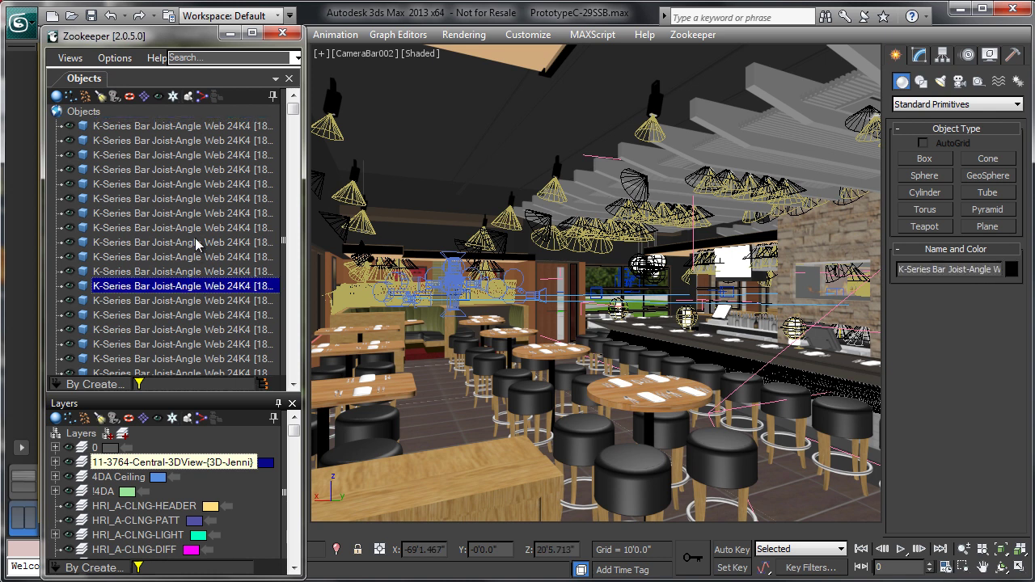
left_click(194, 214, "shift")
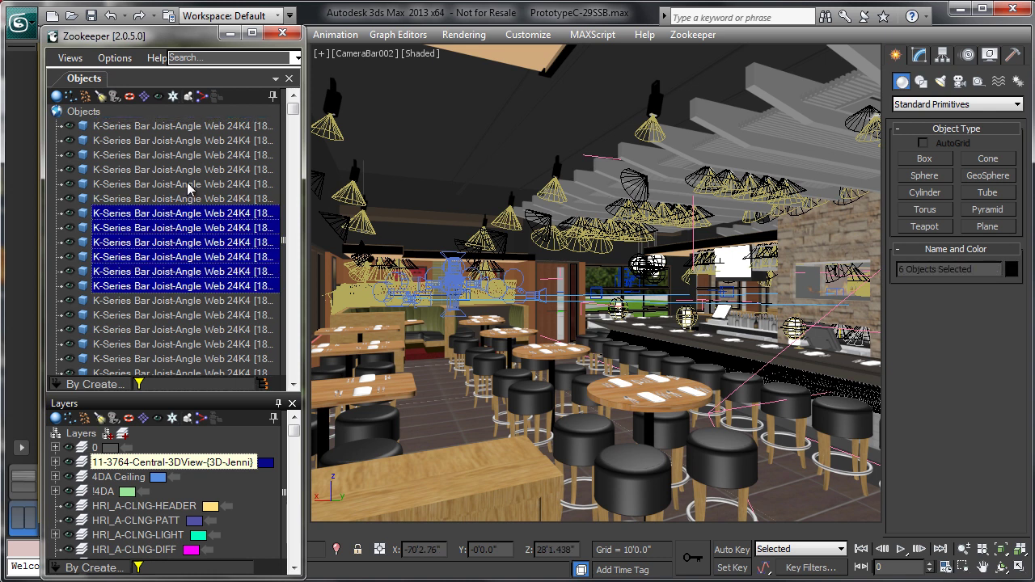
Make one K-Series joist a child of the joist above it, move it back to the Objects root, and select other joists
left_click(187, 185)
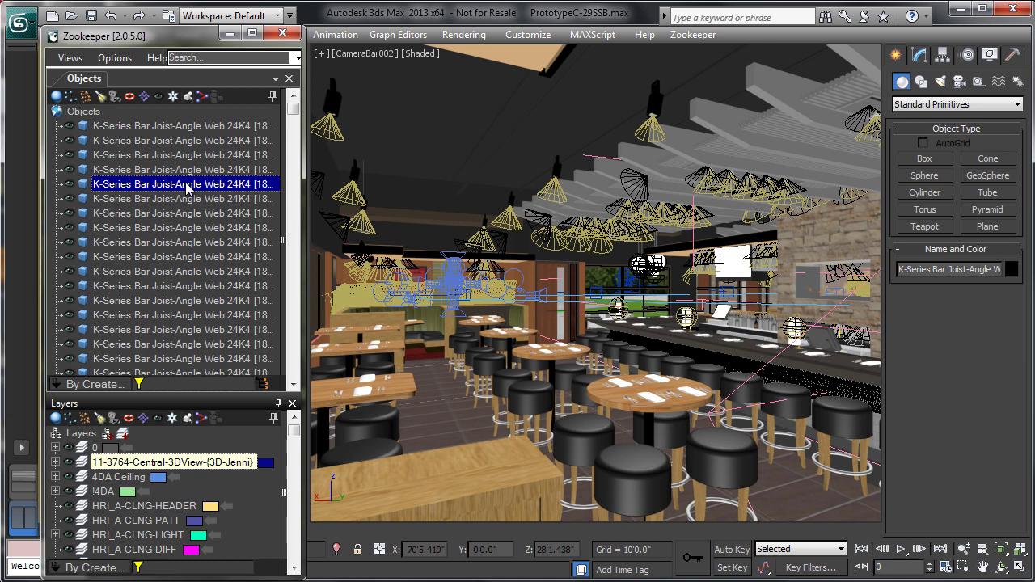
left_click(192, 200)
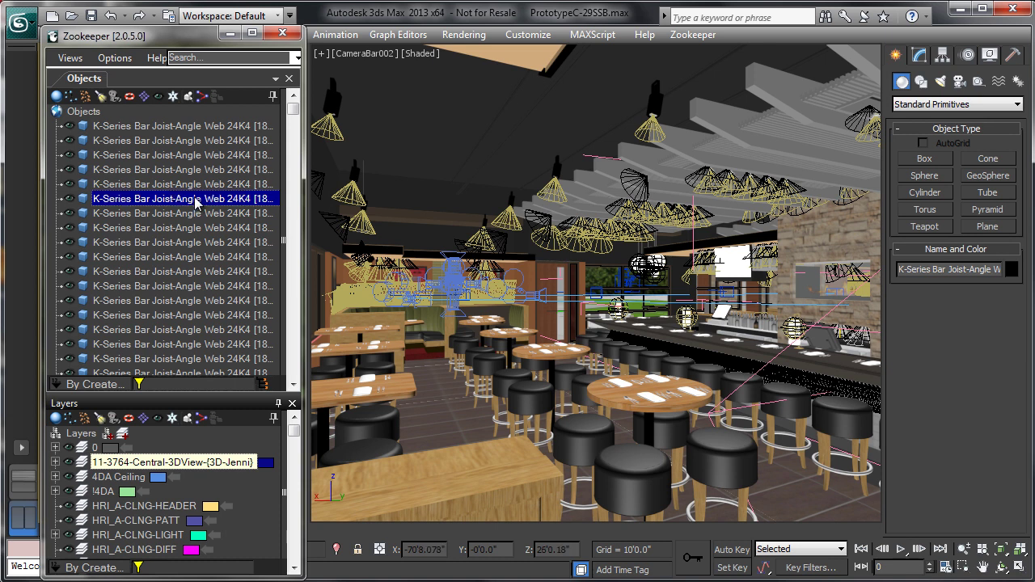
left_click_drag(195, 203, 91, 120)
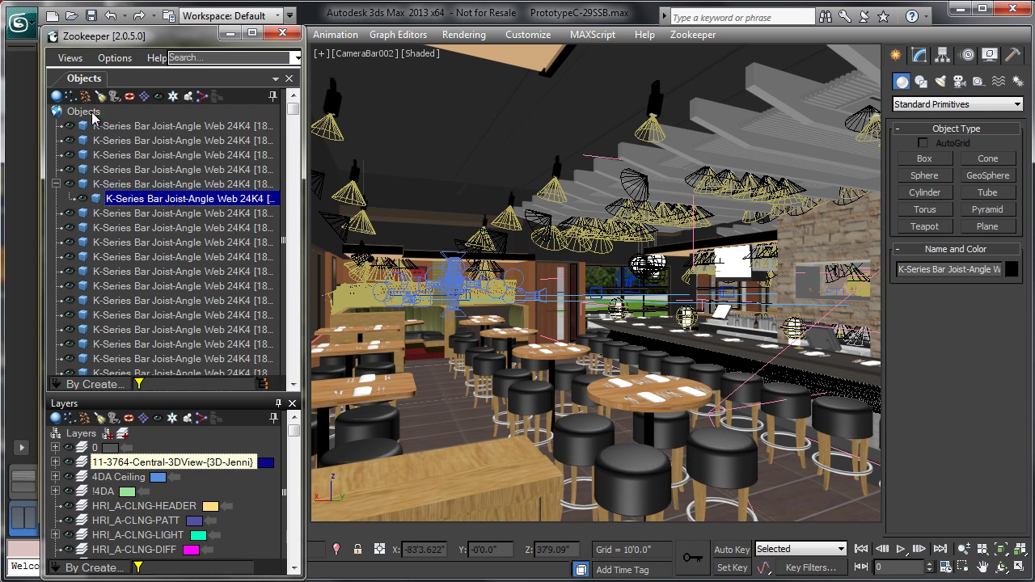
left_click(156, 171)
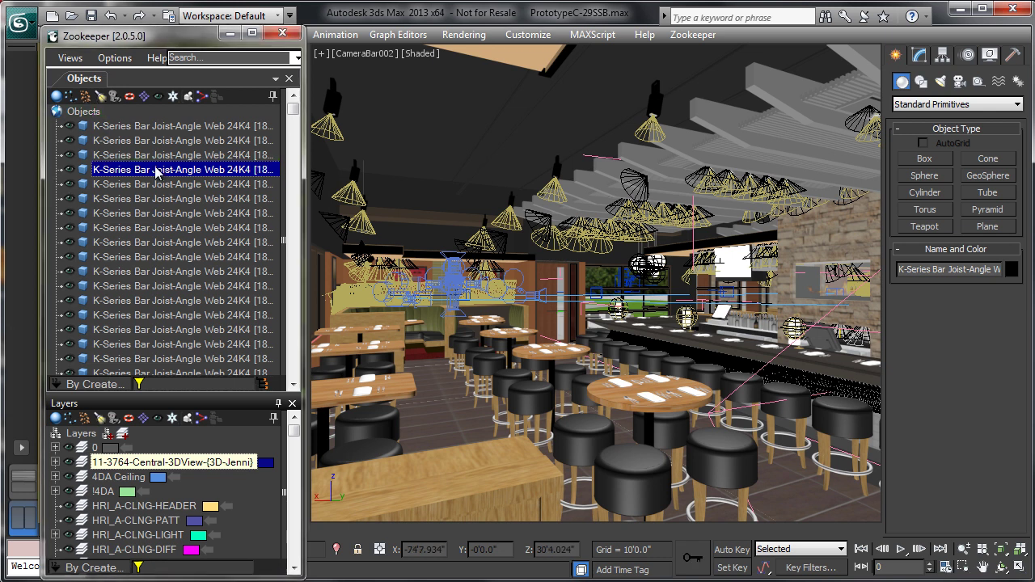
left_click(192, 304)
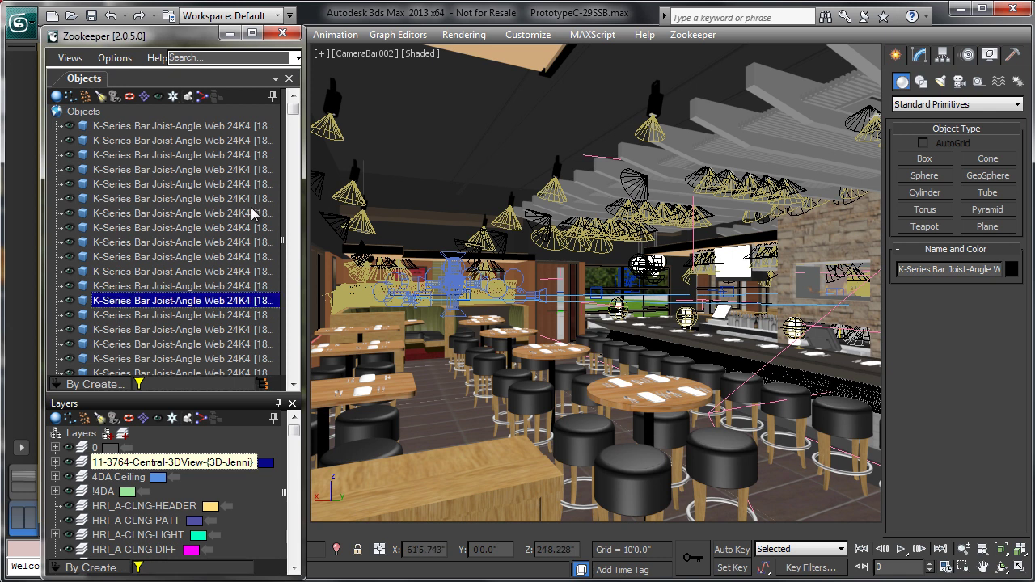
Select the PL Bar Displays-05 light in the object list and look through the Layers list
left_click(293, 153)
scroll(292, 154, "down", 15)
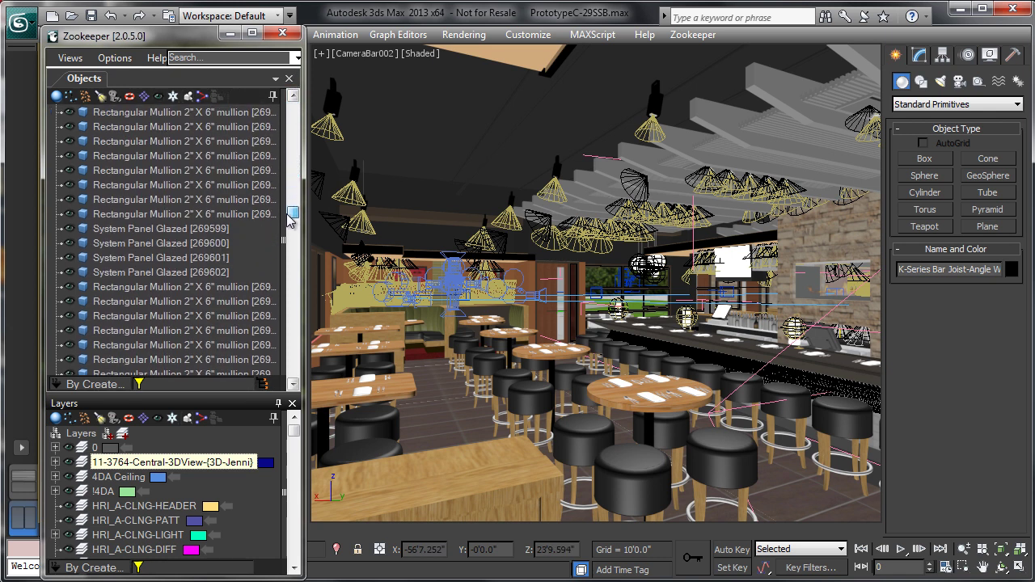
left_click(113, 162)
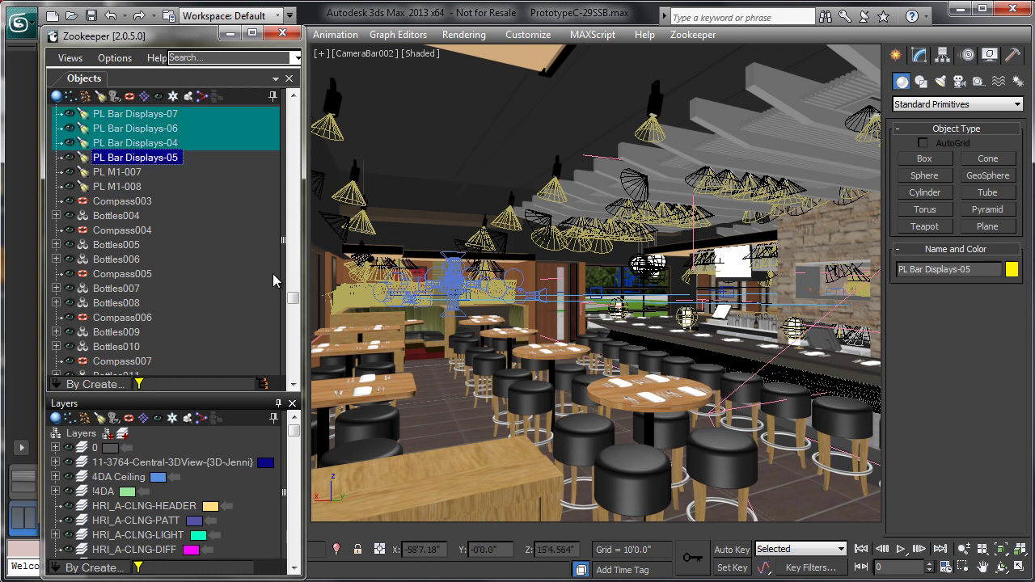
left_click_drag(291, 297, 292, 300)
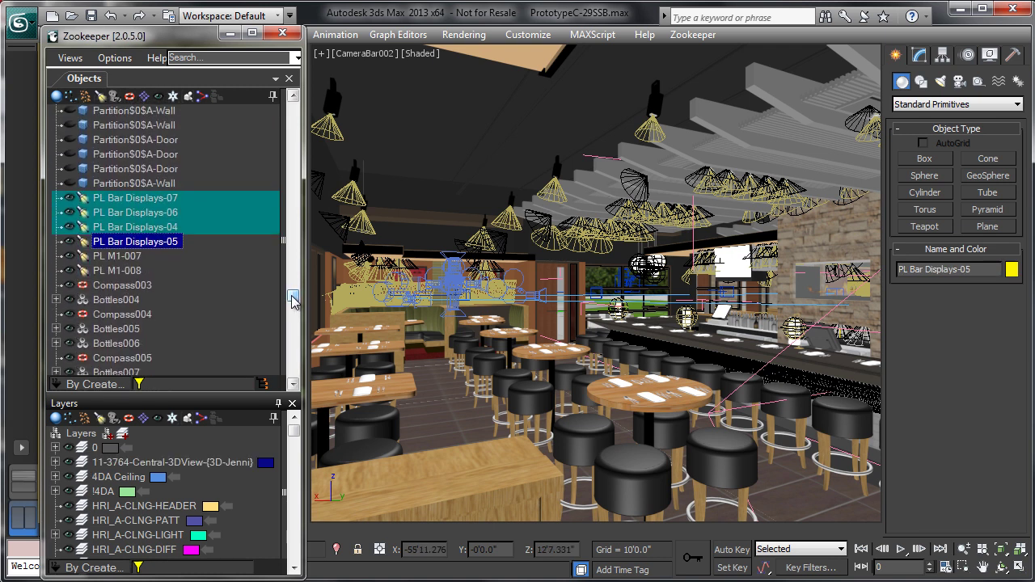
mouse_move(294, 435)
left_mouse_down()
mouse_move(296, 451)
mouse_move(293, 439)
left_mouse_up()
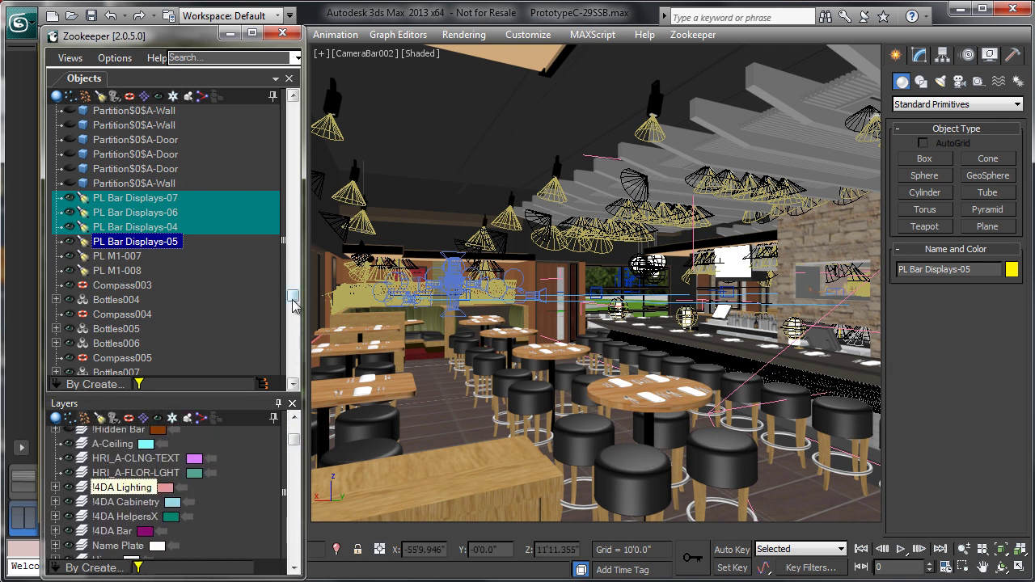
left_click_drag(294, 438, 301, 428)
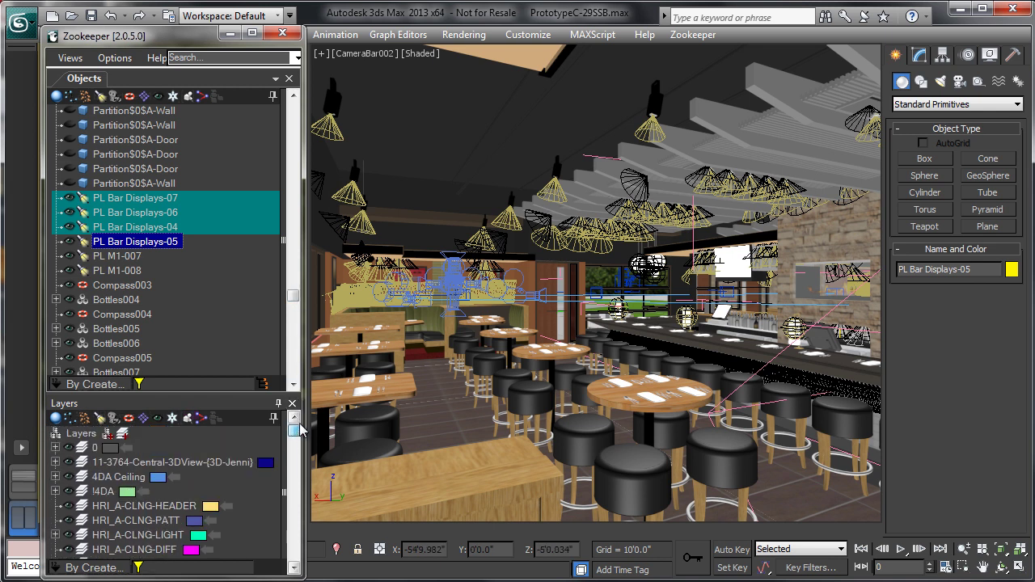
Return to the K-Series Bar Joist entries and select two of them one after the other
left_click_drag(294, 304, 294, 119)
left_click(185, 143)
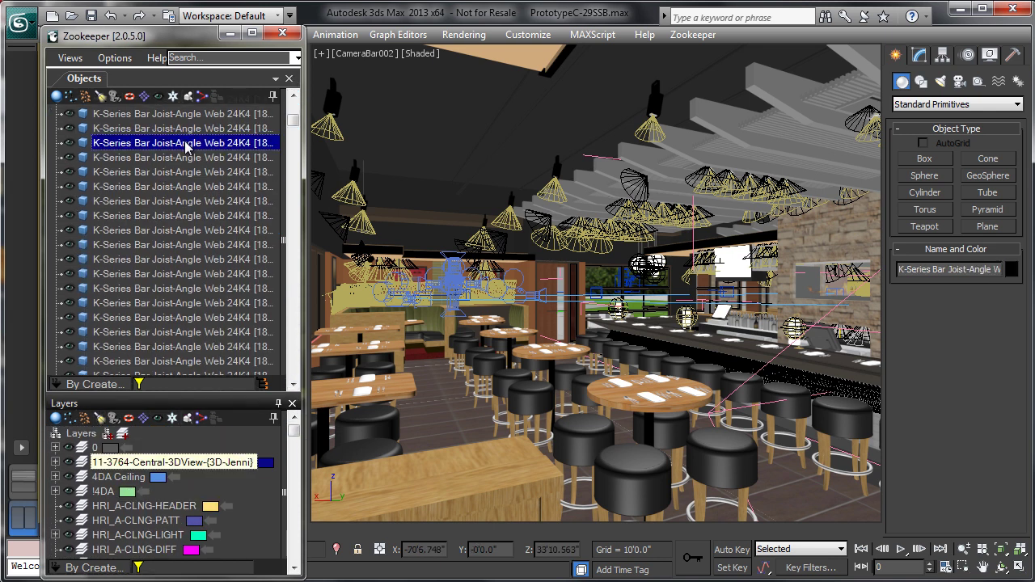
left_click(176, 185)
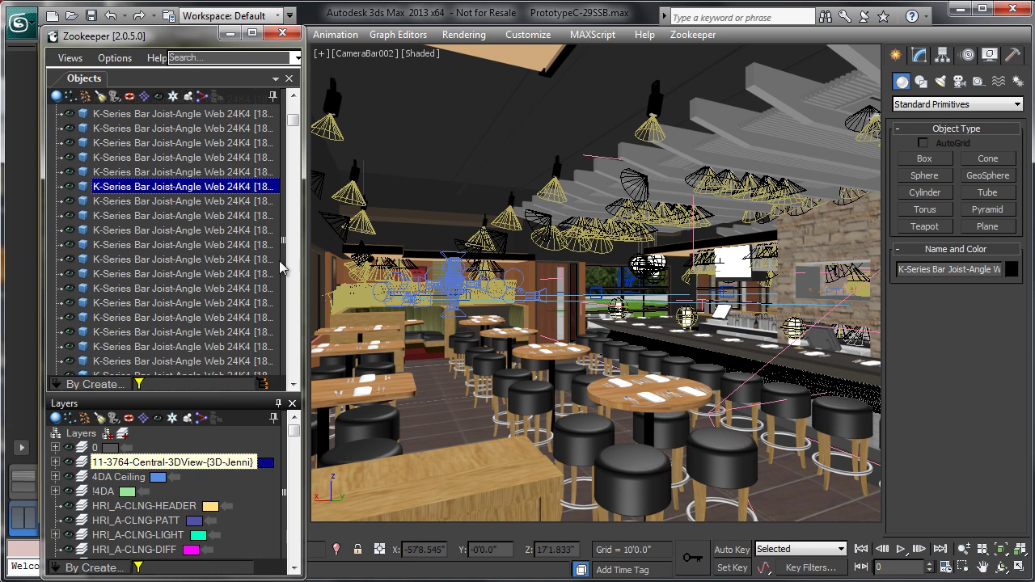
Select the PL-Troffer-003 light and the PL-L-0002 light in the object list to check for highlighted instances
left_click_drag(293, 119, 290, 272)
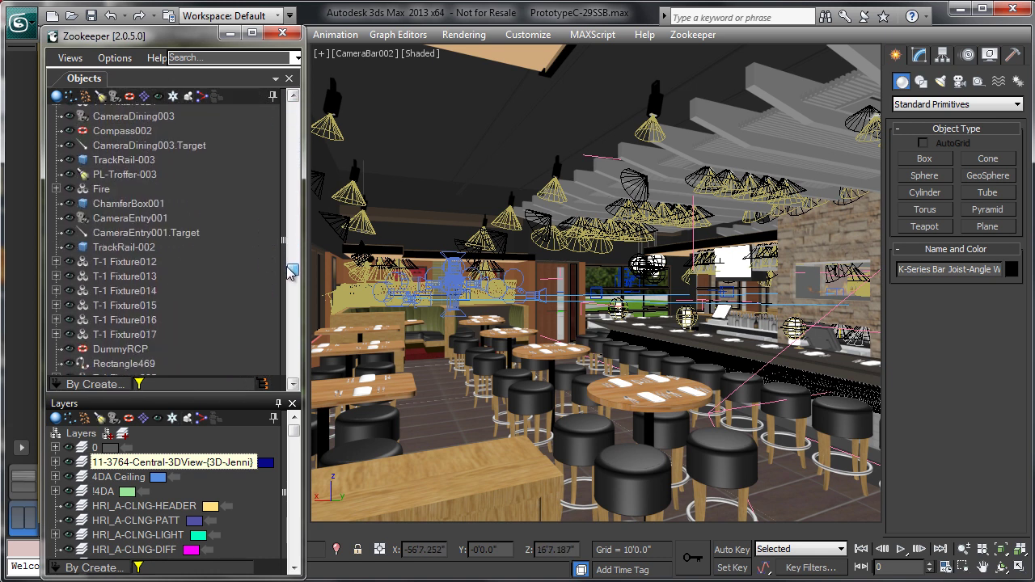
left_click(134, 176)
left_click_drag(294, 269, 295, 257)
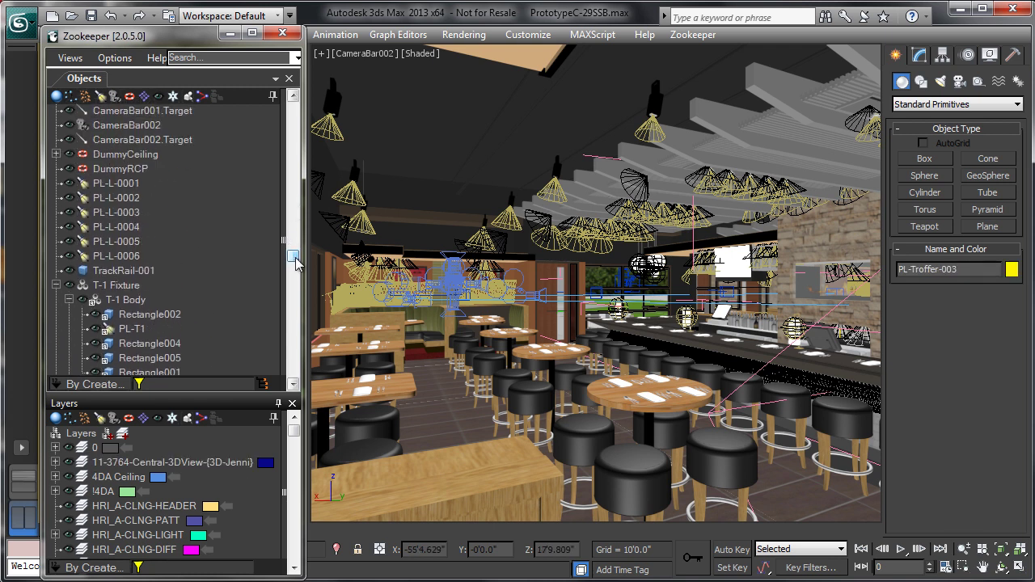
left_click(121, 198)
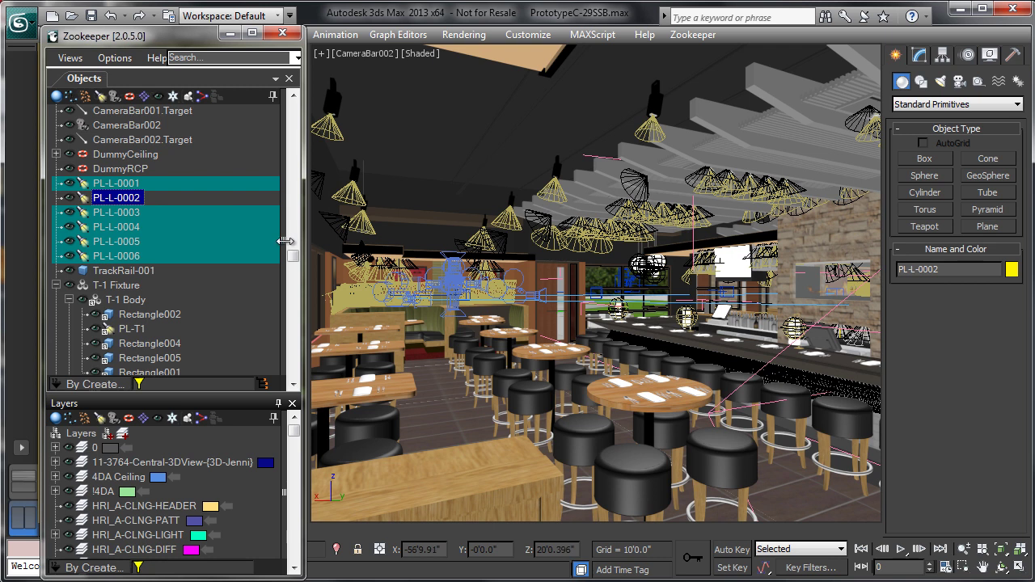
Expand T-1 Fixture012 and its T-1 Body012 subgroup in the object list and select the whole fixture group
left_click_drag(293, 259, 292, 275)
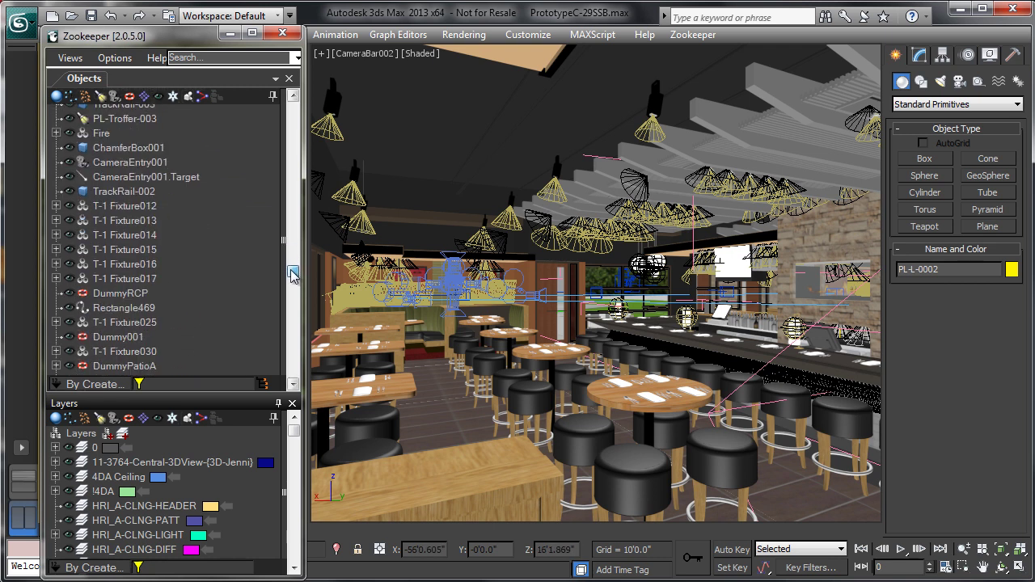
left_click(55, 205)
left_click(68, 220)
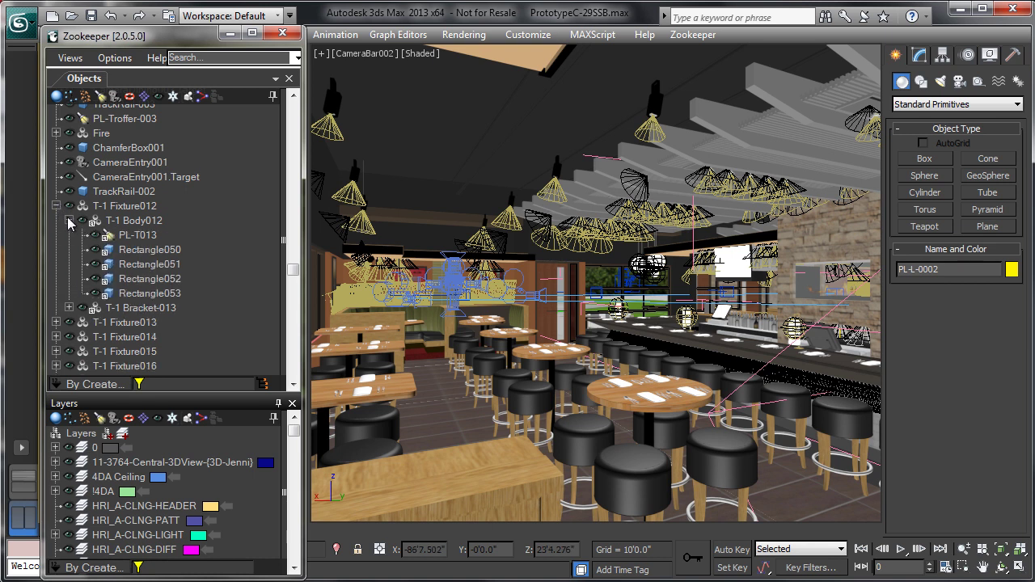
left_click(111, 207)
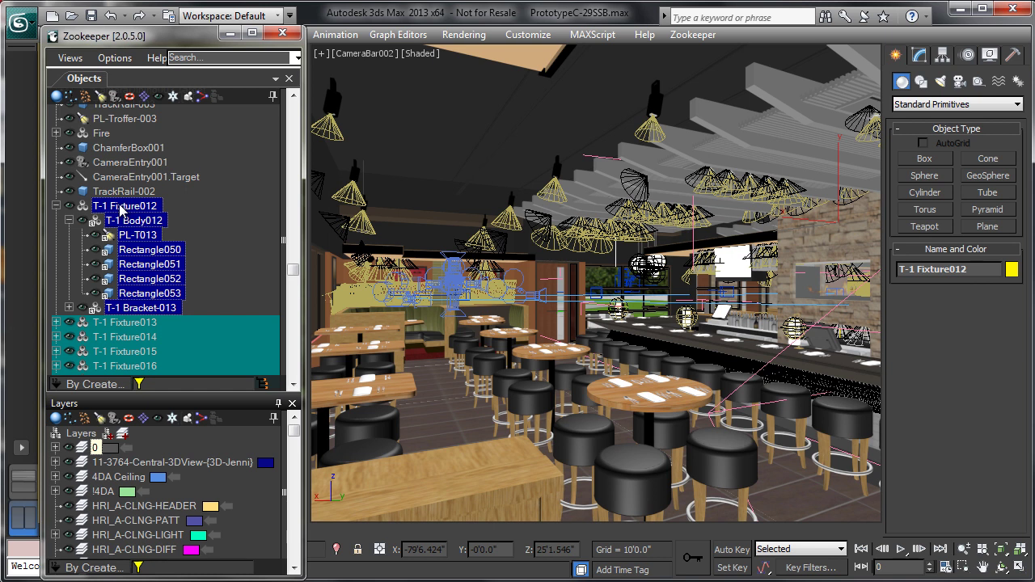
Show the modifier stack of Rectangle050 inside the fixture, and select T-1 Fixture012 and CameraEntry001.Target
left_click(140, 254)
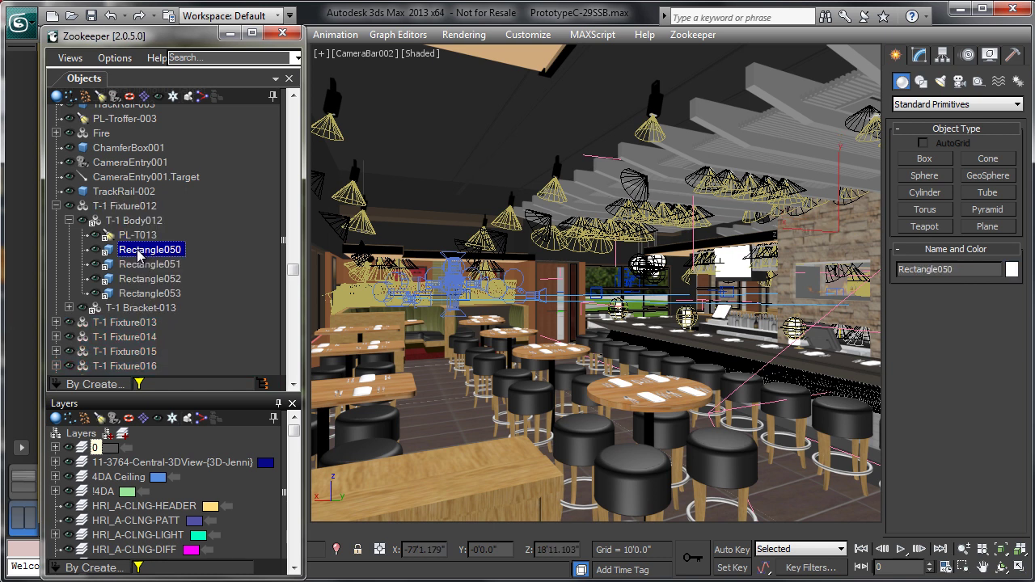
left_click(919, 54)
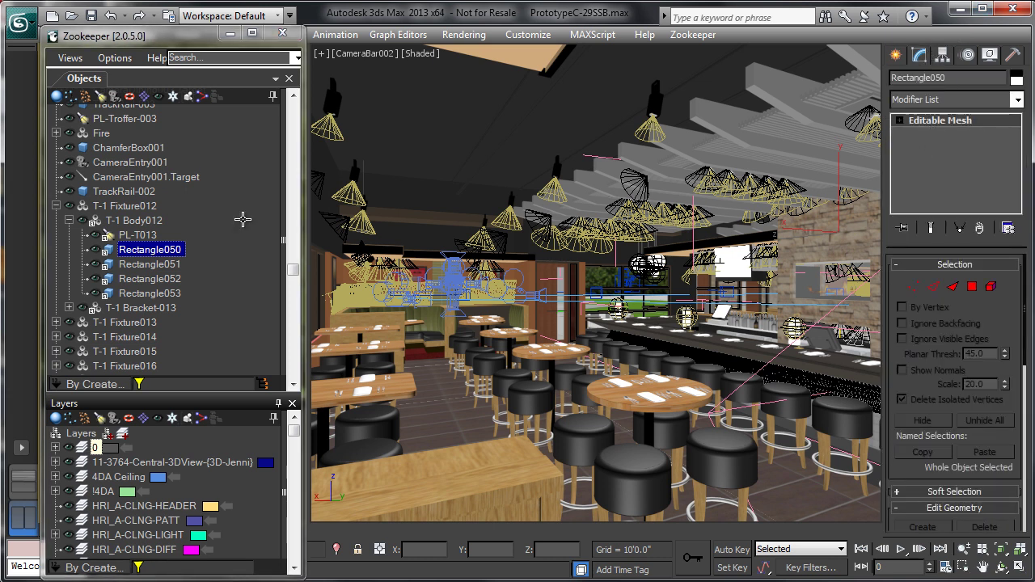
left_click(132, 205)
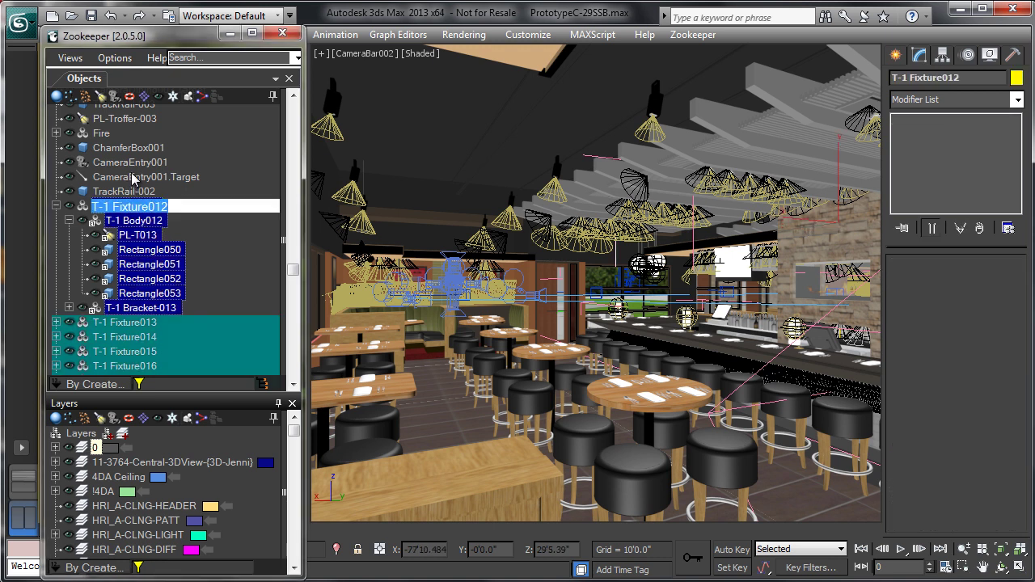
left_click(134, 177)
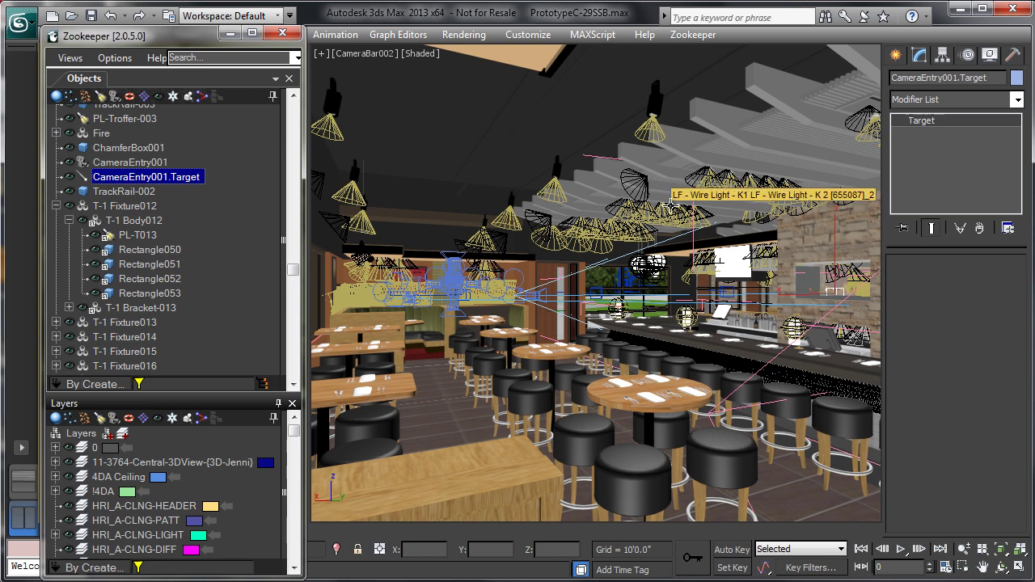
Select the bar ceiling light fixture and the bar trellis directly in the camera view
left_click(632, 217)
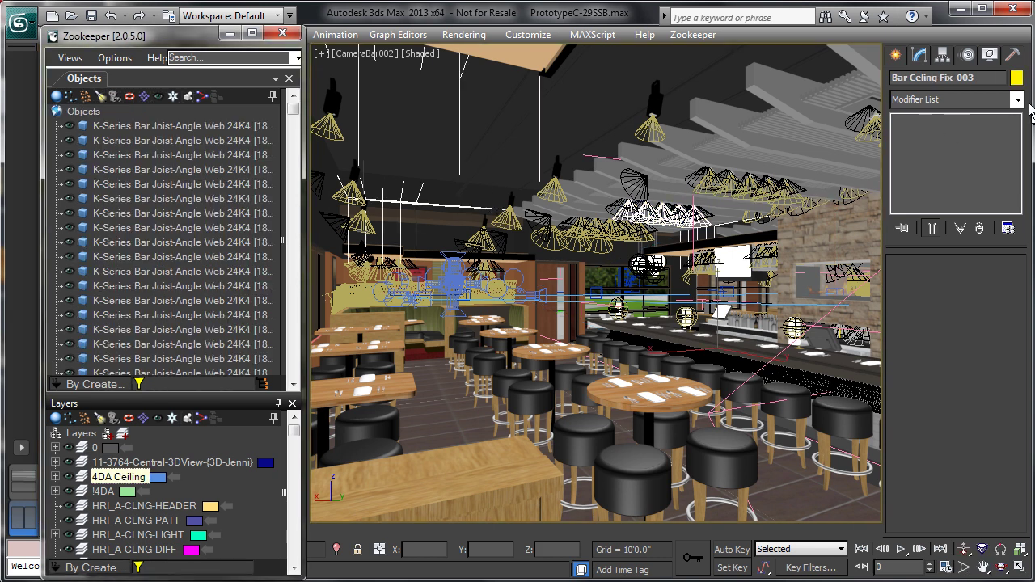
left_click(786, 100)
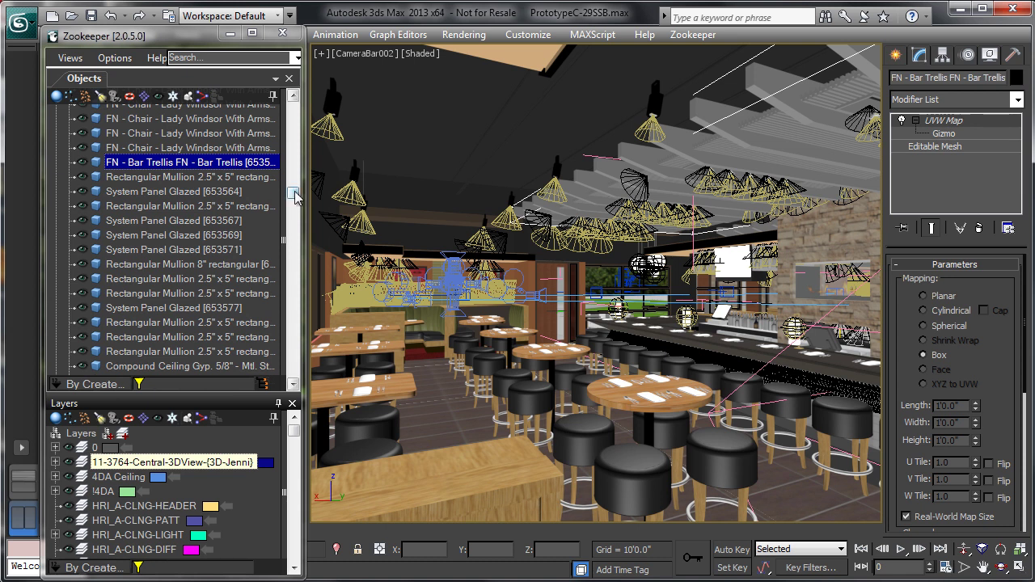
Select the objects from System Panel Glazed [653567] through the 8" rectangular mullion and show their Node Properties options
left_click_drag(176, 222, 182, 266)
right_click(181, 248)
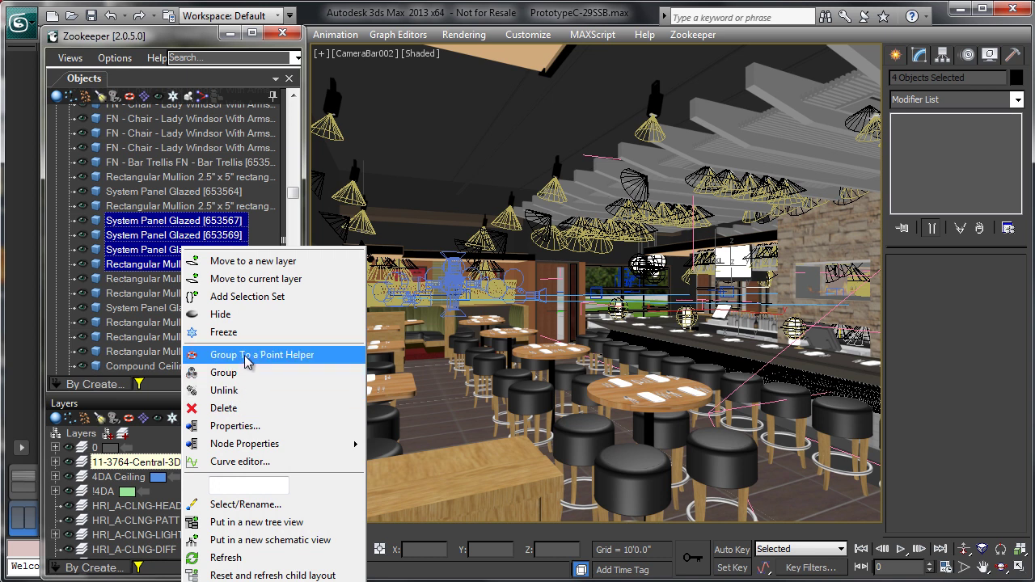
mouse_move(260, 444)
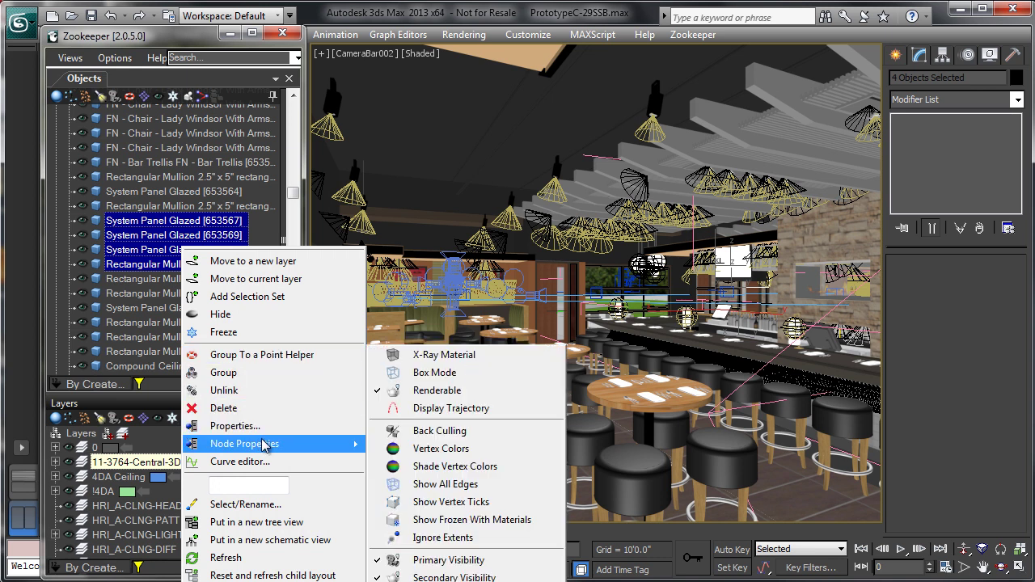
Show the Node Properties options of a single Lady Windsor chair, and select the next chair in the object list
left_click(224, 121)
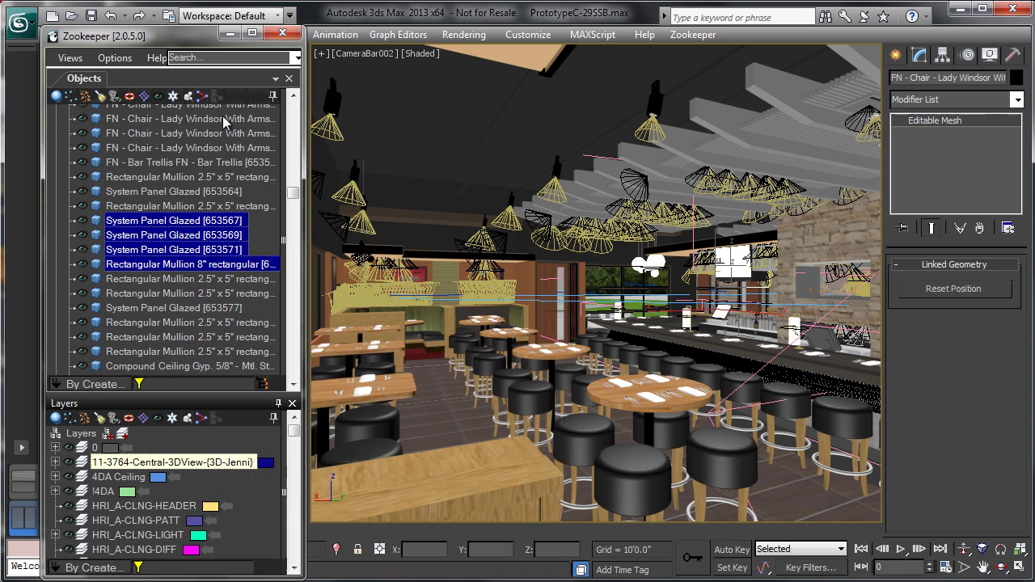
right_click(225, 123)
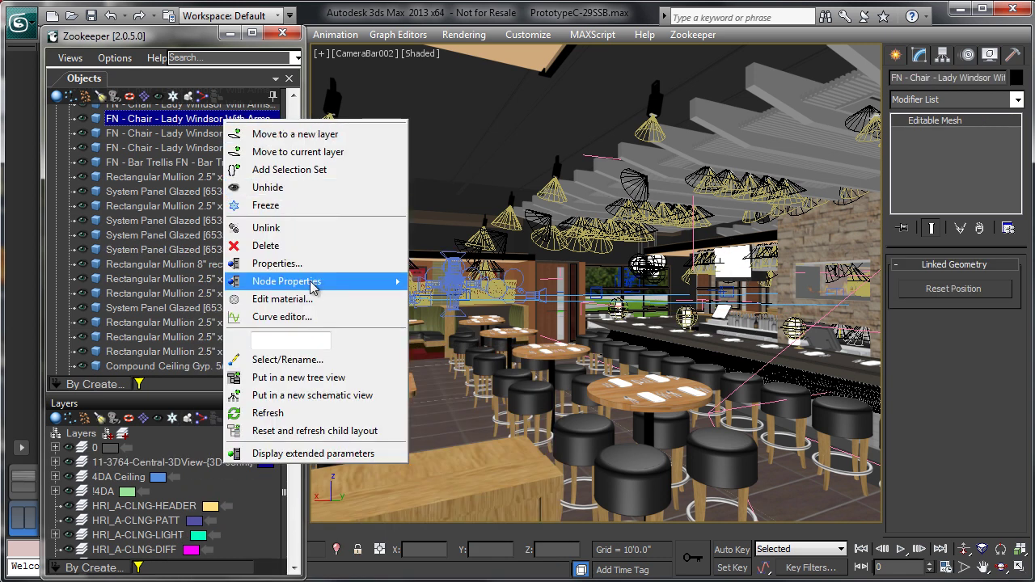
mouse_move(334, 280)
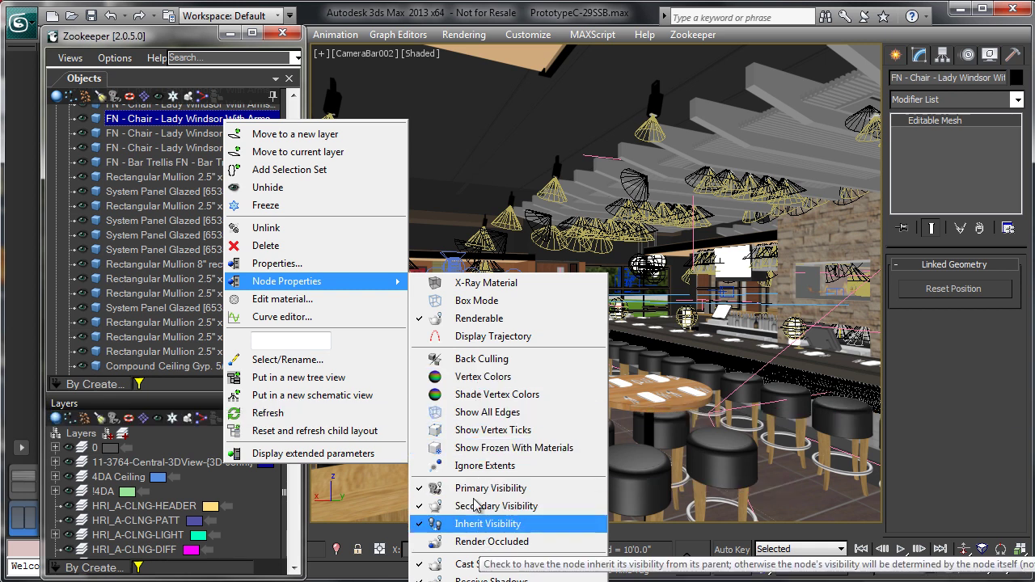
left_click(156, 122)
left_click(162, 134)
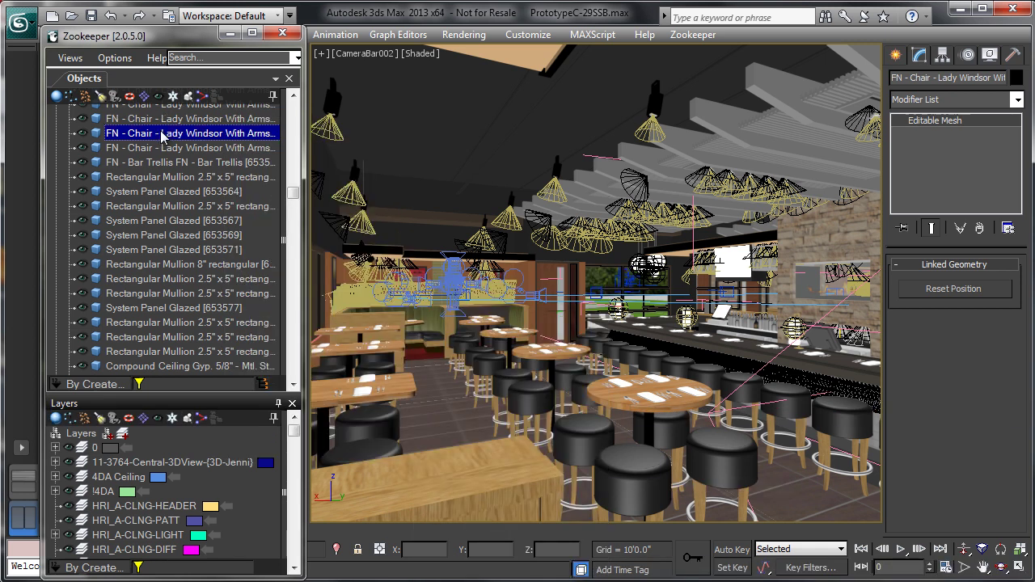
Group the four objects from the Lady Windsor chair above the bar trellis through System Panel Glazed [653564] to a point helper
left_click_drag(162, 148, 170, 192)
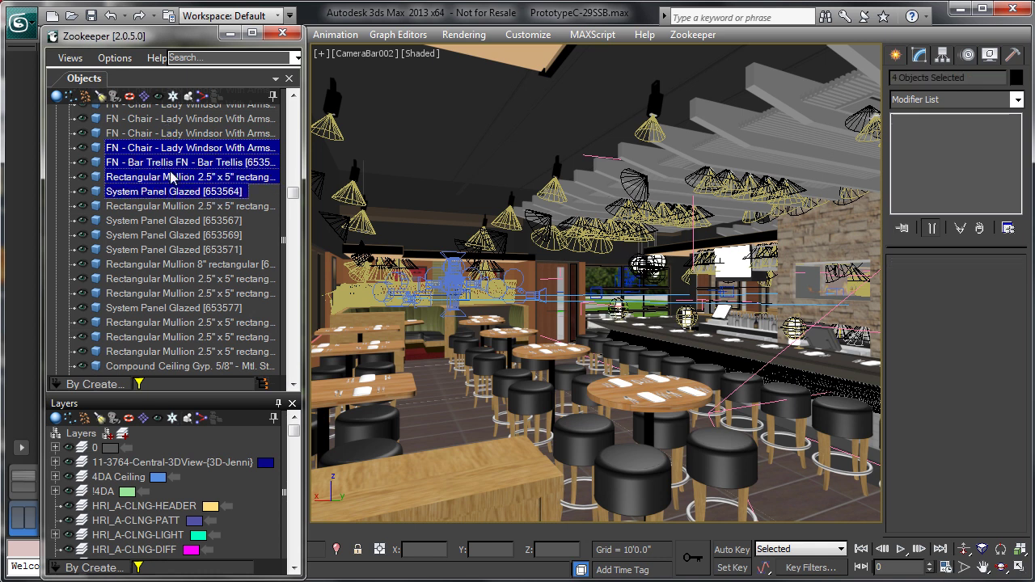
right_click(172, 166)
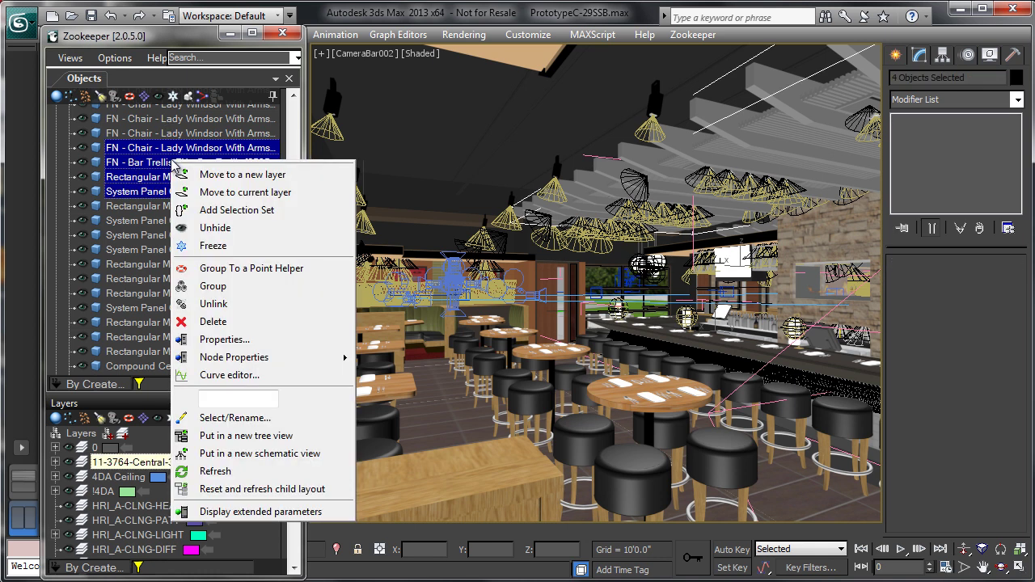
left_click(236, 269)
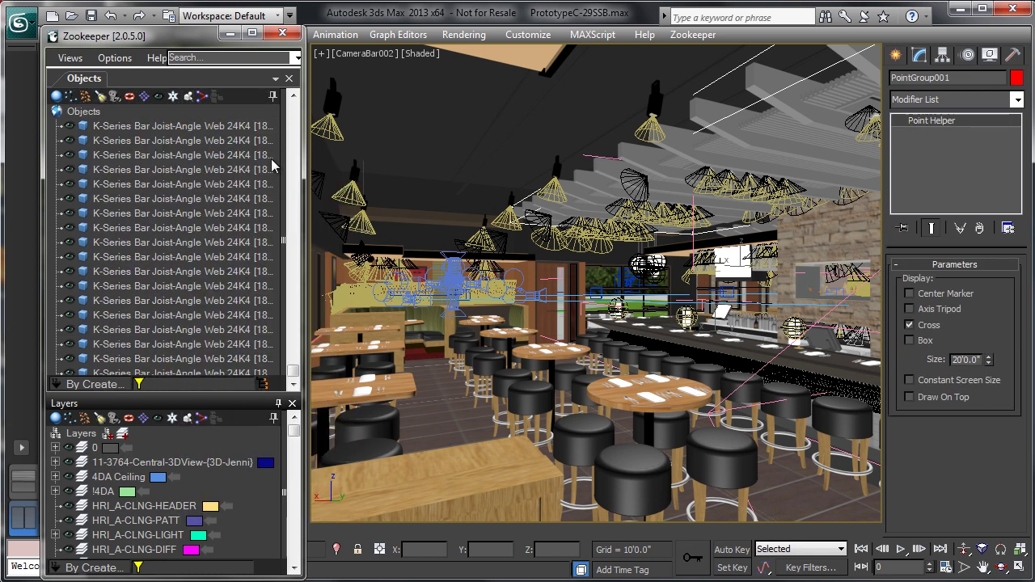
Expand and collapse the 11-3764-Central-3DView-{3D-Jenni}.fbx hierarchy, and return to the start of the object list
scroll(182, 196, "up", 10)
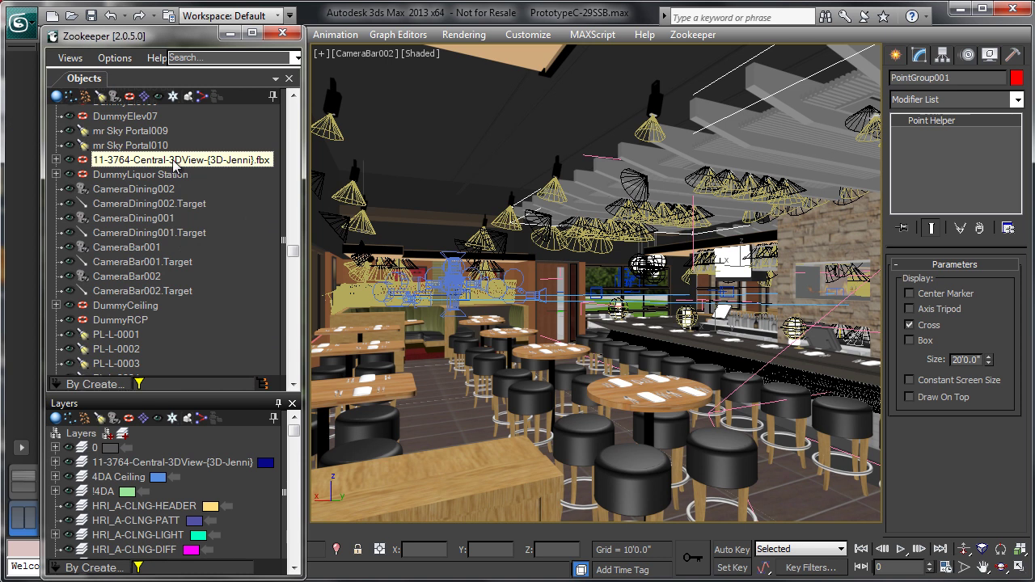
left_click(56, 160)
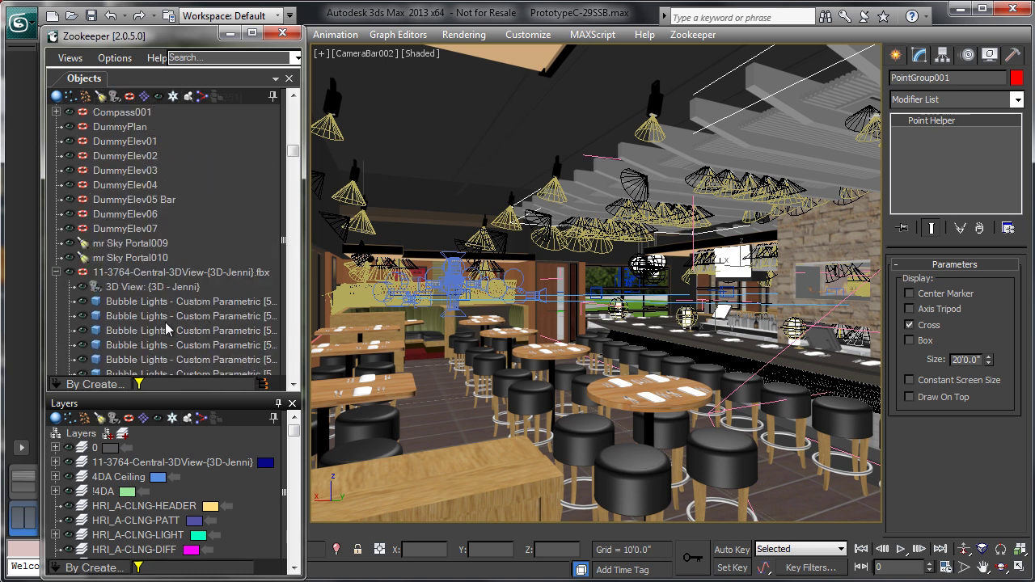
left_click(55, 272)
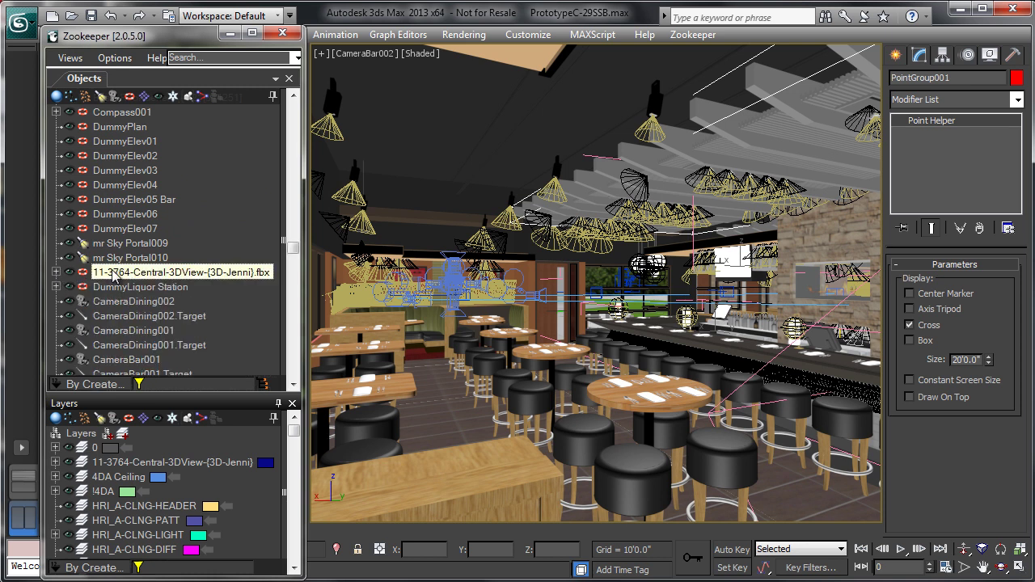
left_click_drag(294, 256, 294, 97)
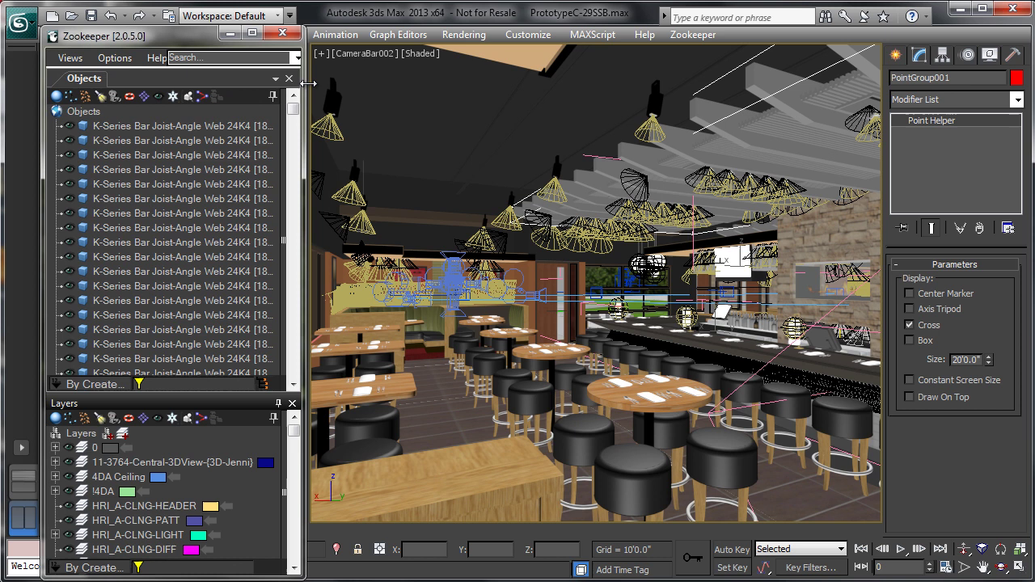
Select the second K-Series bar joist, enlarge the layer list and browse through its layers
left_click(208, 147)
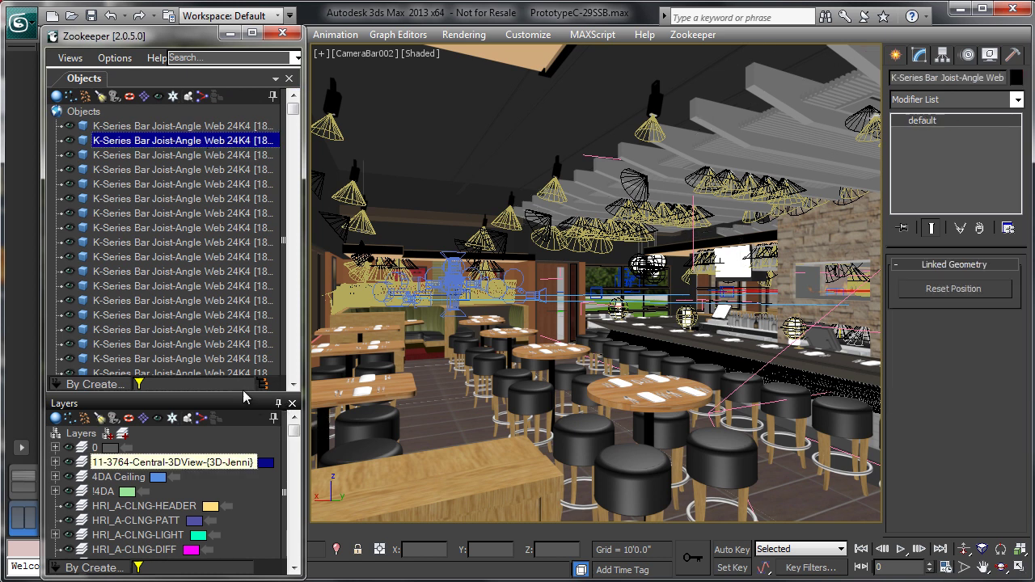
left_click_drag(244, 394, 245, 219)
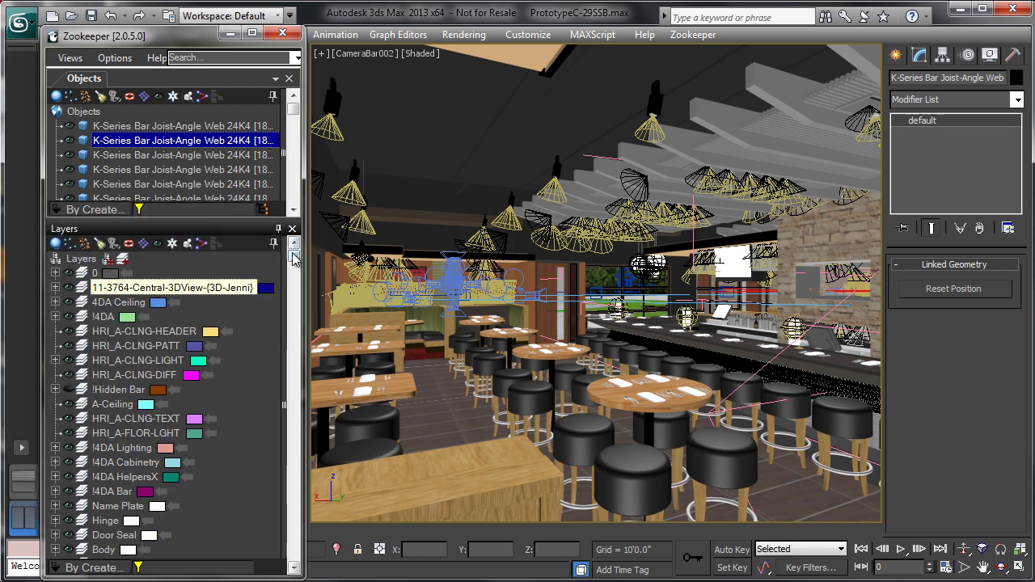
scroll(295, 319, "down", 3)
scroll(295, 319, "down", 5)
scroll(295, 319, "up", 10)
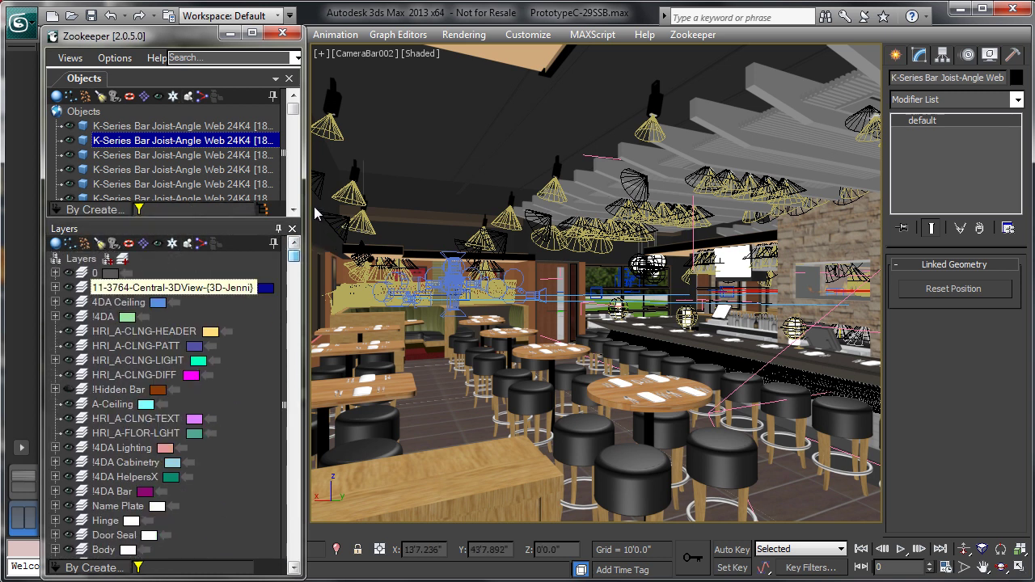
Set the Layers view to auto-hide, and reveal it enlarged to cover most of the object list
left_click(277, 228)
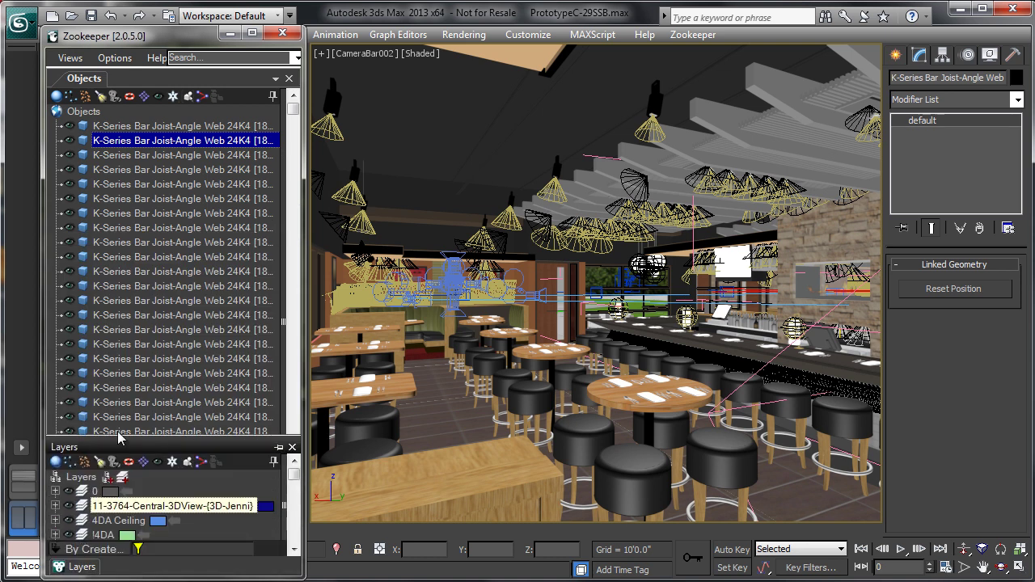
mouse_move(85, 570)
left_click_drag(184, 440, 179, 166)
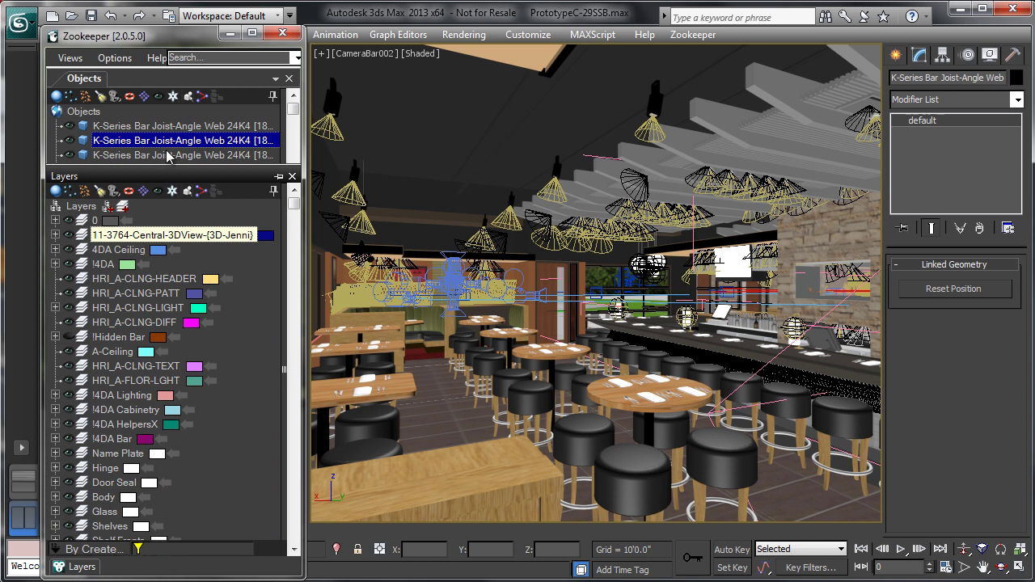
Select the first 17 K-Series bar joists, and widen Zookeeper so the object list spreads over several columns
left_click_drag(166, 134, 160, 358)
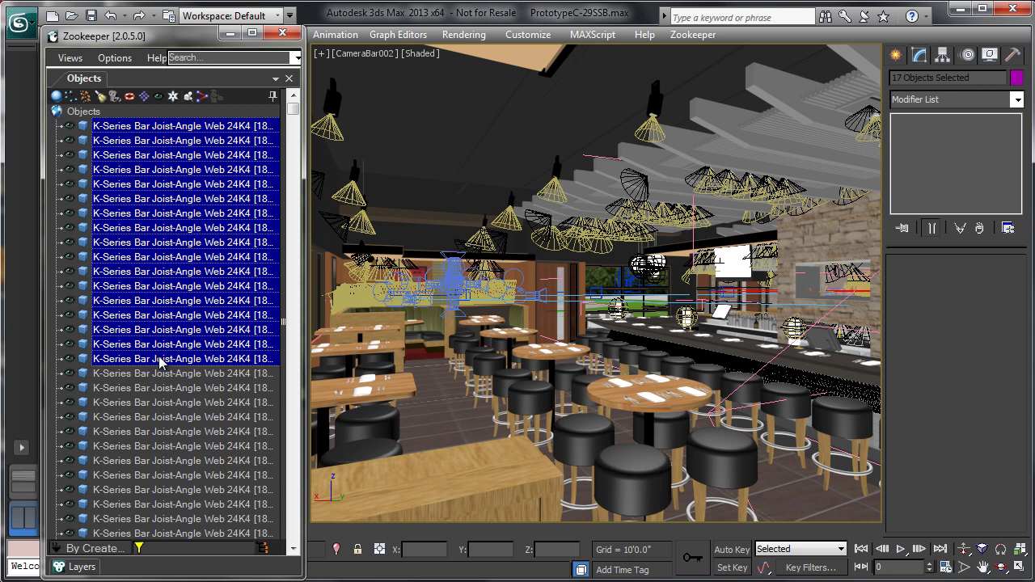
key("space")
left_click_drag(300, 349, 222, 247)
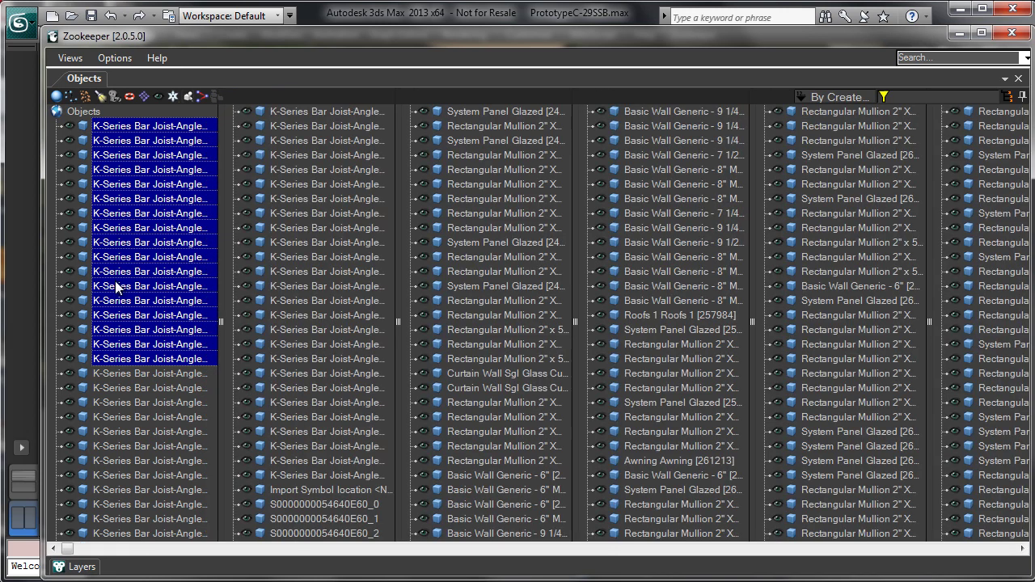
Select entries across the object list columns, including a rectangular mullion in the fourth column
left_click_drag(126, 379, 74, 555)
mouse_move(68, 548)
left_mouse_down()
mouse_move(1003, 551)
mouse_move(50, 558)
left_mouse_up()
left_click(700, 344)
left_click(705, 345)
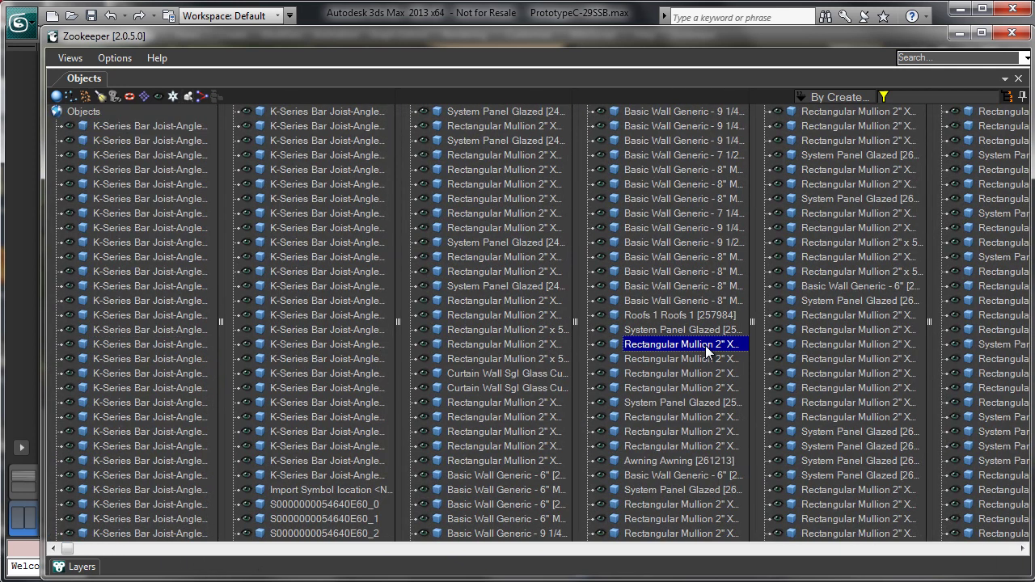
left_click(477, 329, "shift")
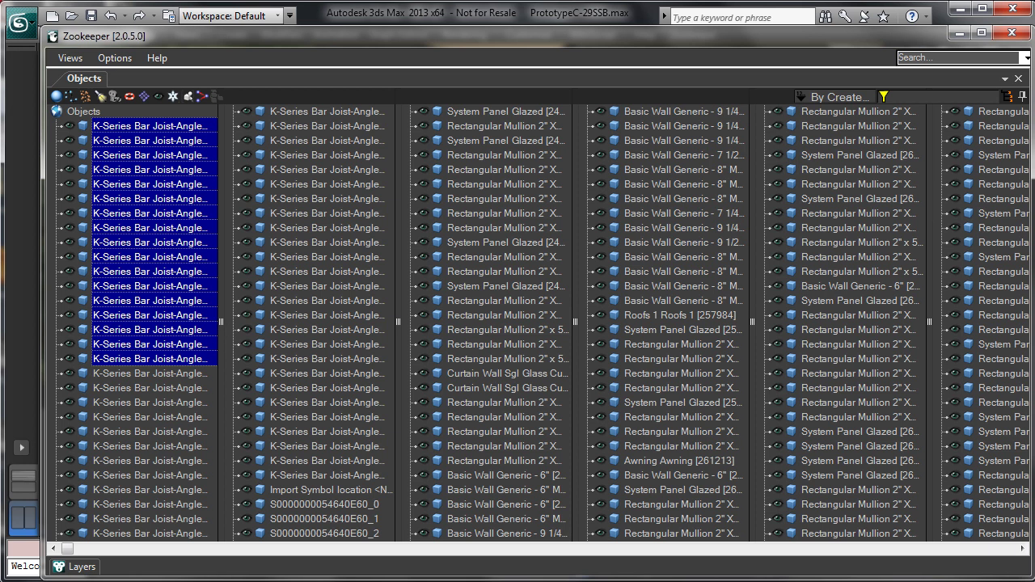
Reveal the auto-hidden layer list and spread it over multiple columns to view all layers
left_click(78, 569)
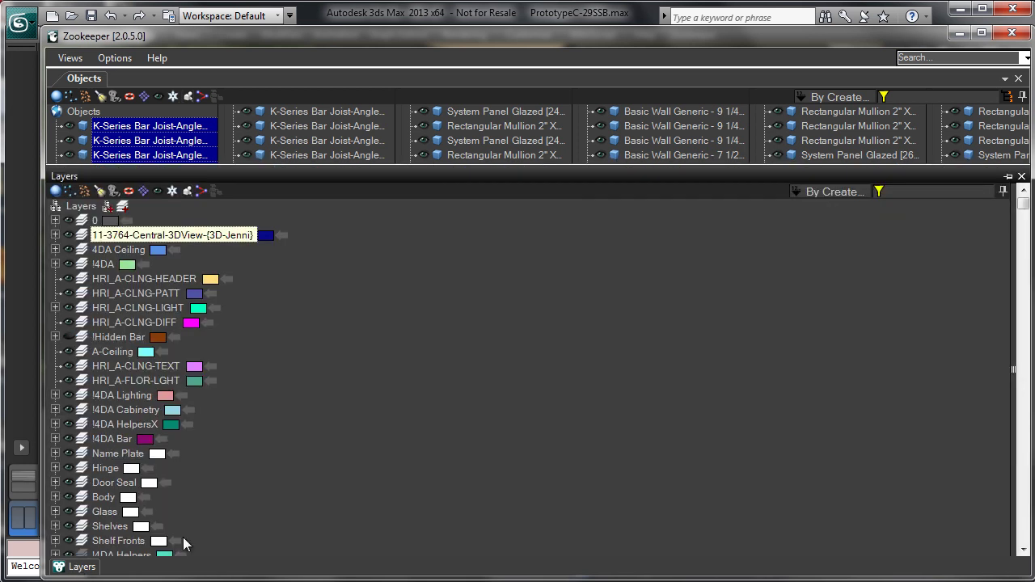
left_click_drag(1013, 408, 291, 455)
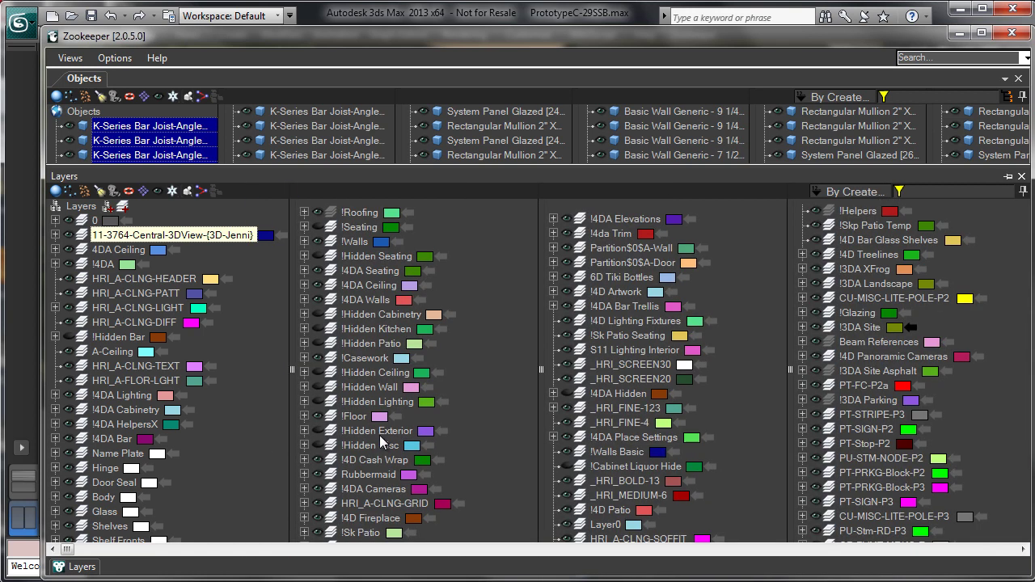
left_click_drag(292, 375, 296, 226)
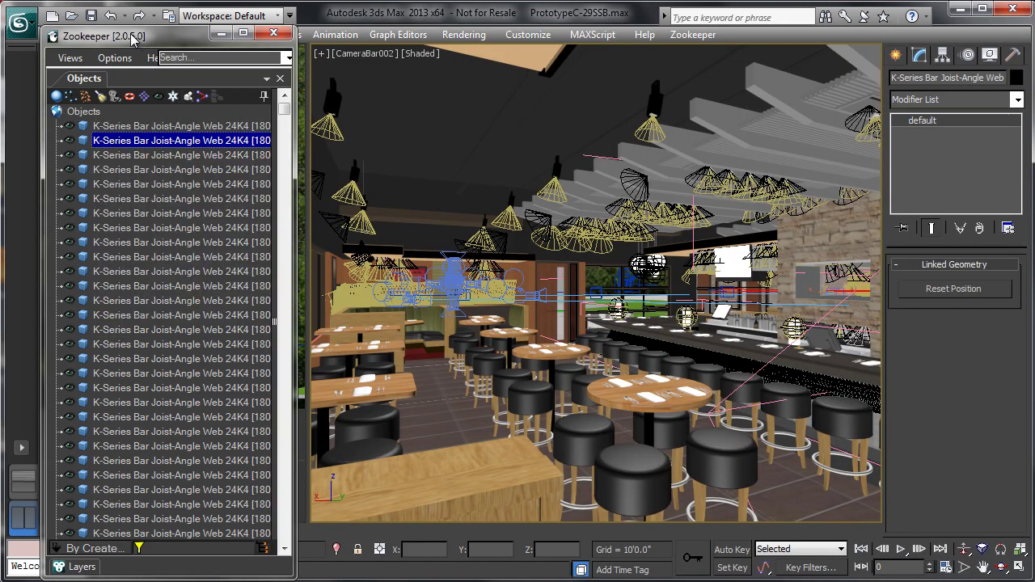
Move the floating Zookeeper window aside and turn the Front viewport into the Zookeeper Main Window extended viewport
left_click_drag(133, 41, 418, 33)
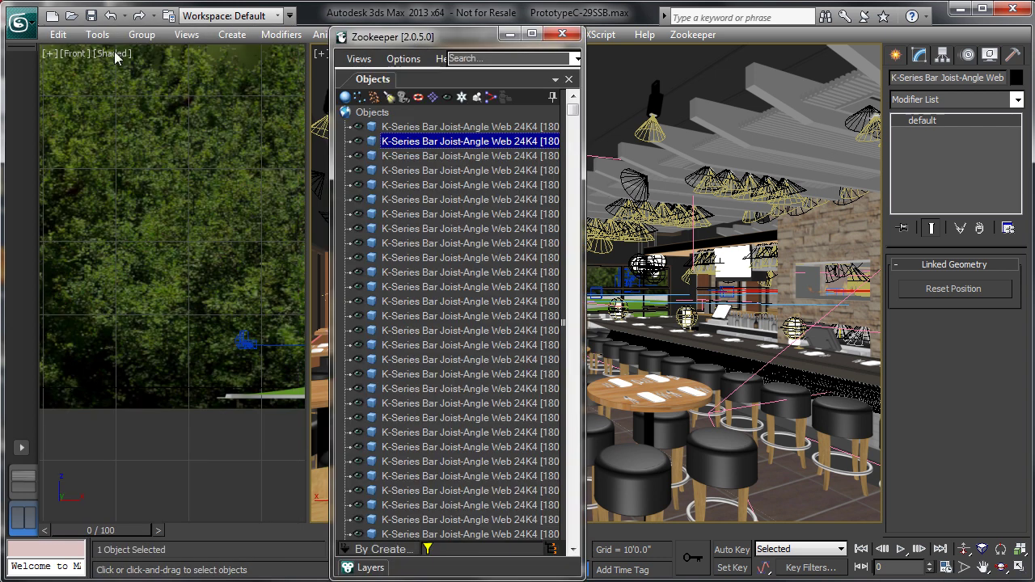
left_click(78, 53)
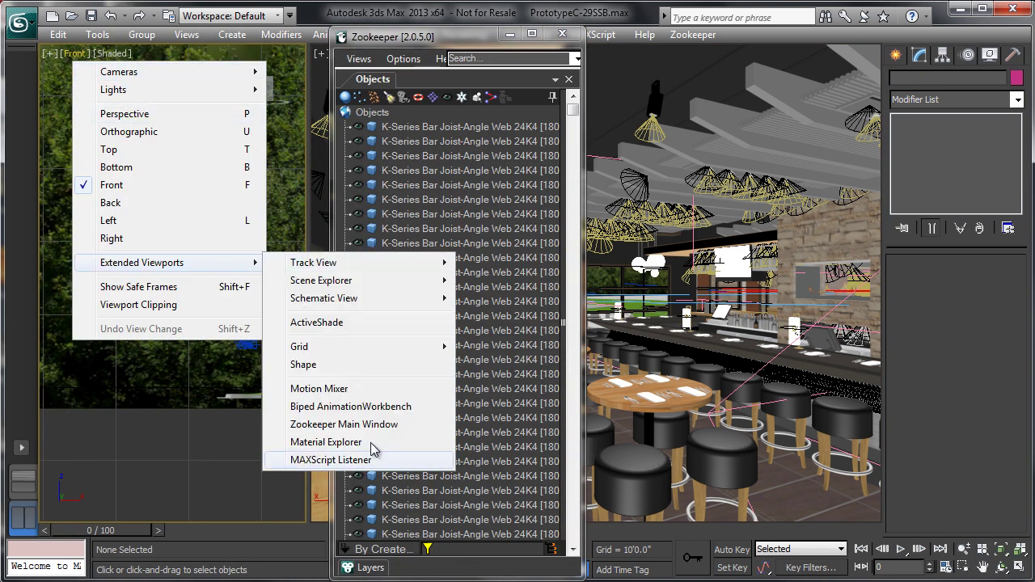
left_click(343, 423)
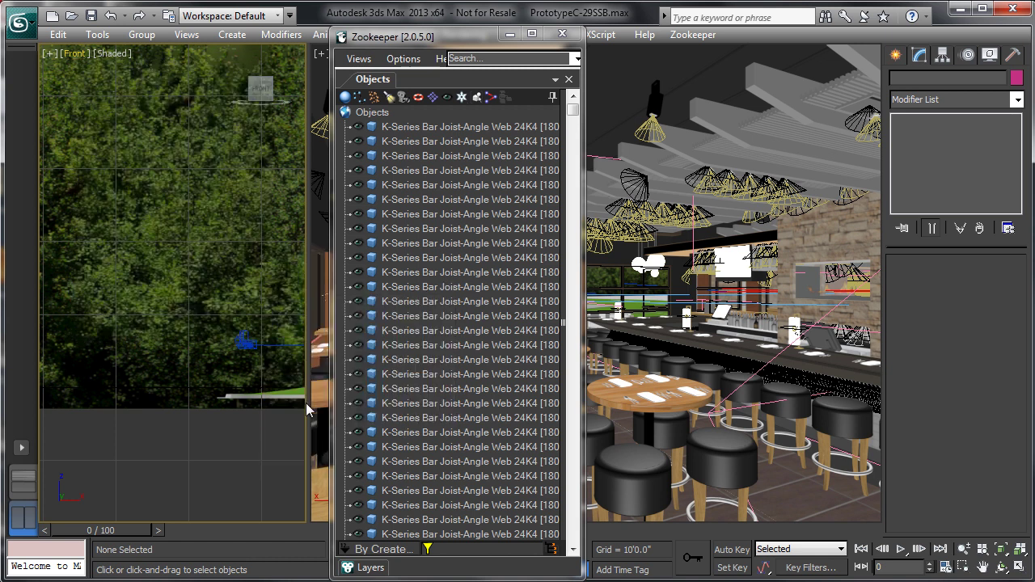
mouse_move(297, 105)
left_mouse_down()
mouse_move(296, 415)
mouse_move(297, 104)
left_mouse_up()
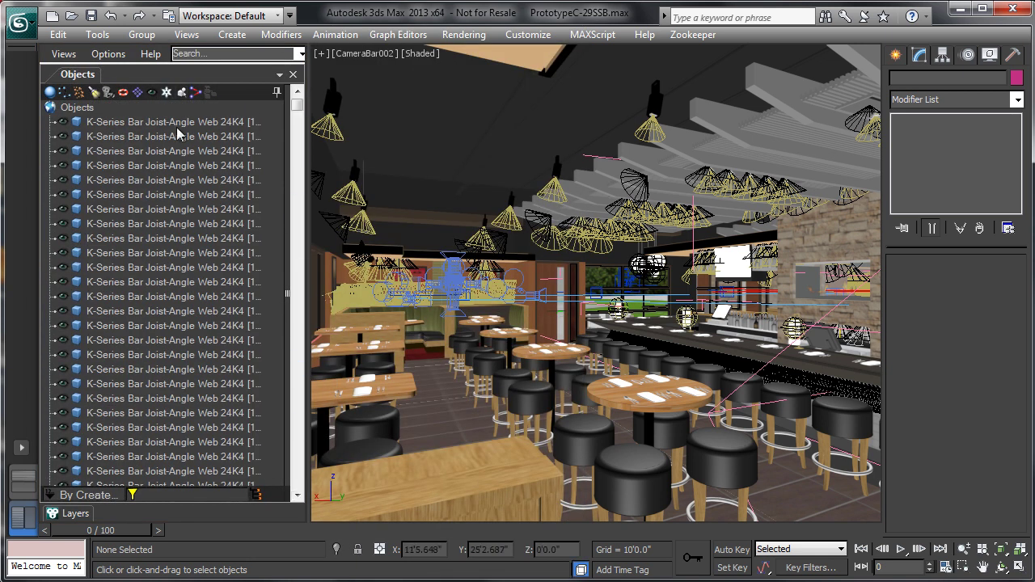
Filter the object list to lights only, and restore the display of all object types
left_click(95, 93)
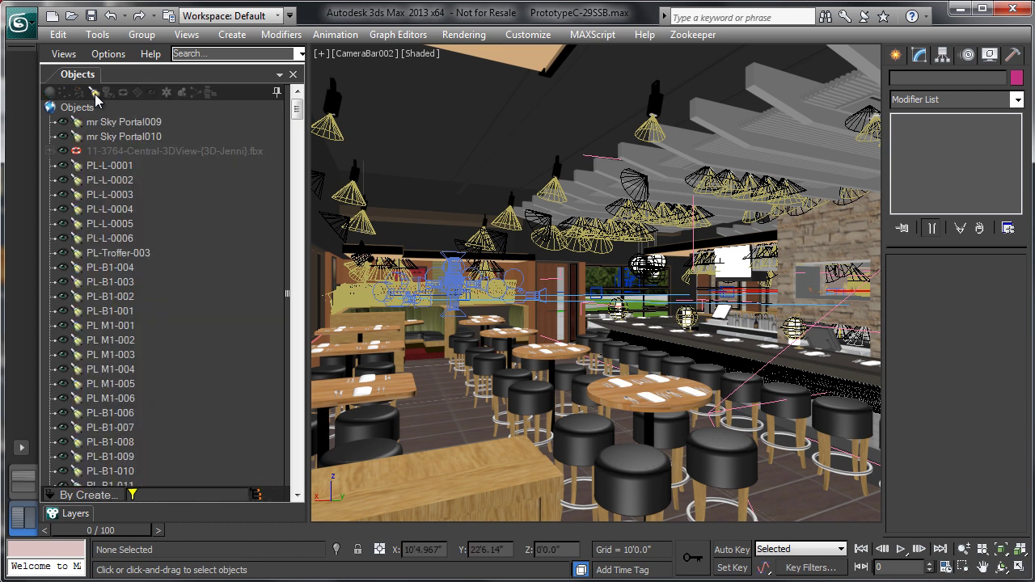
left_click_drag(298, 113, 300, 71)
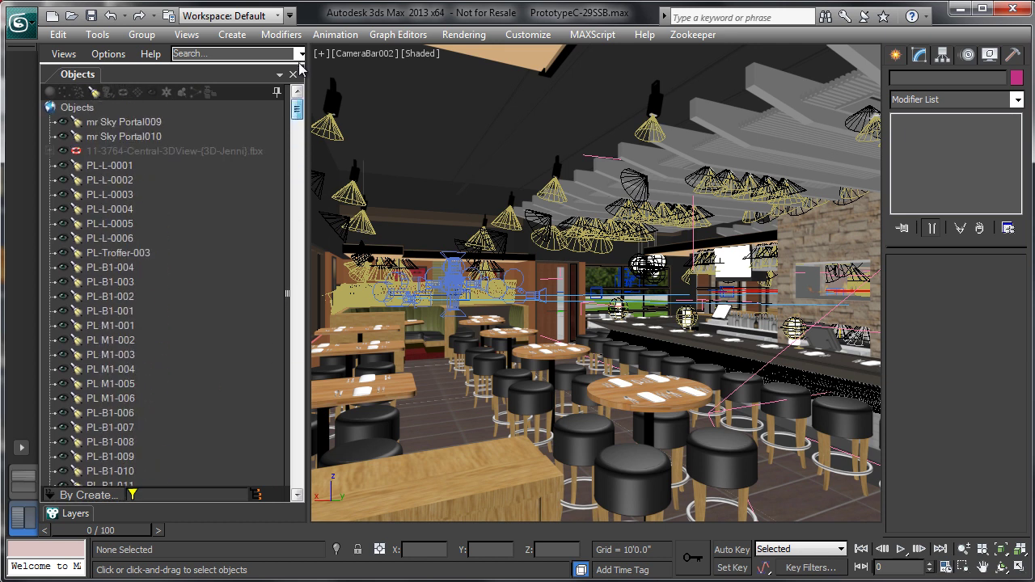
left_click(50, 92)
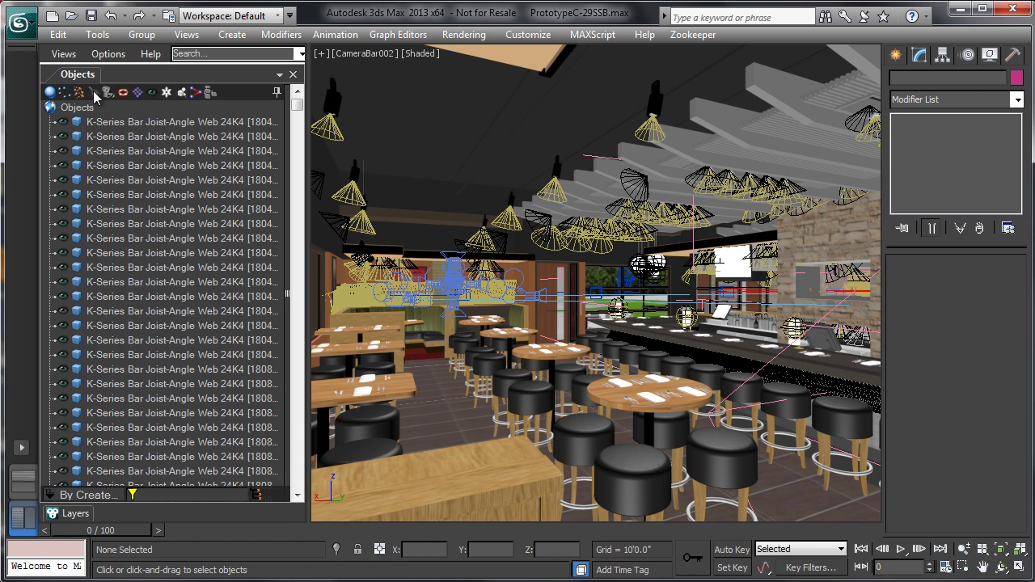
Add a second Object Manager view, name it Lights, and filter it to show only lights
right_click(129, 77)
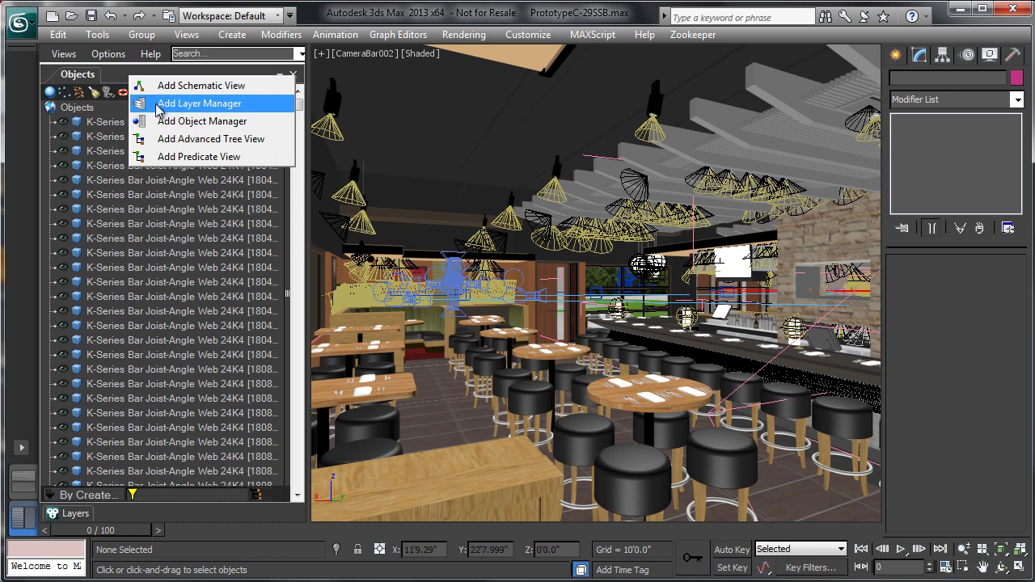
left_click(168, 122)
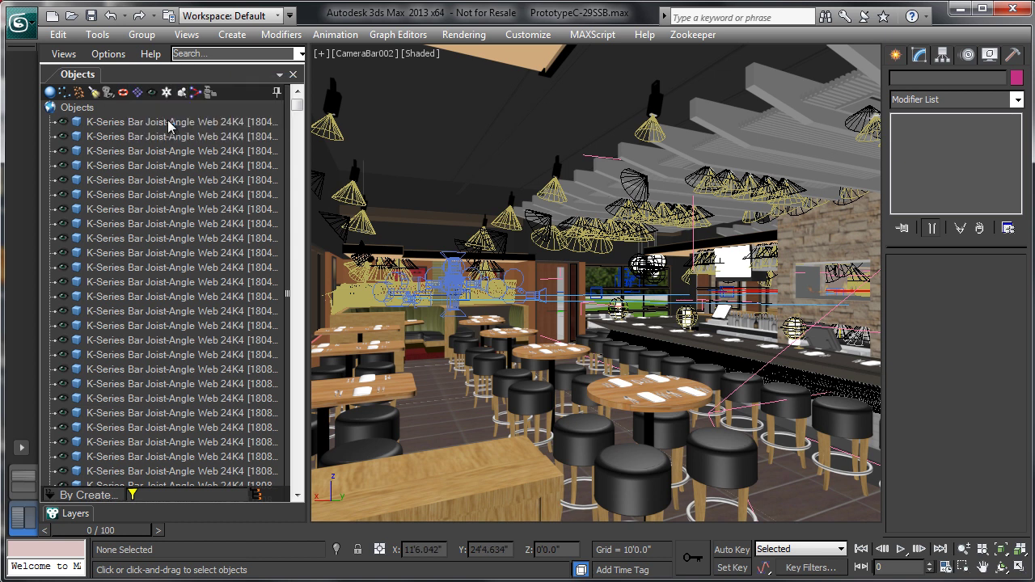
double_click(127, 75)
type("Lights")
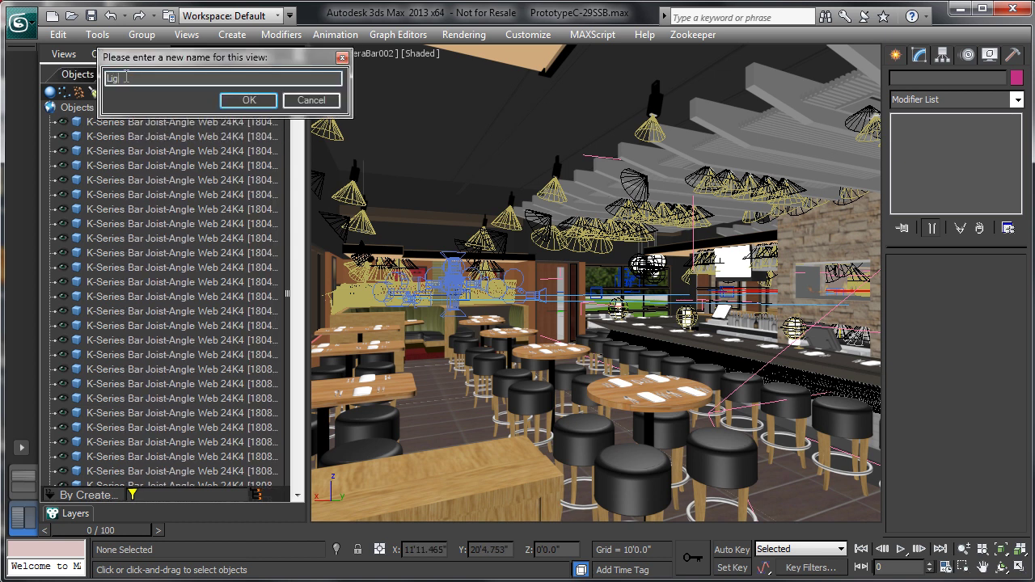
key("Return")
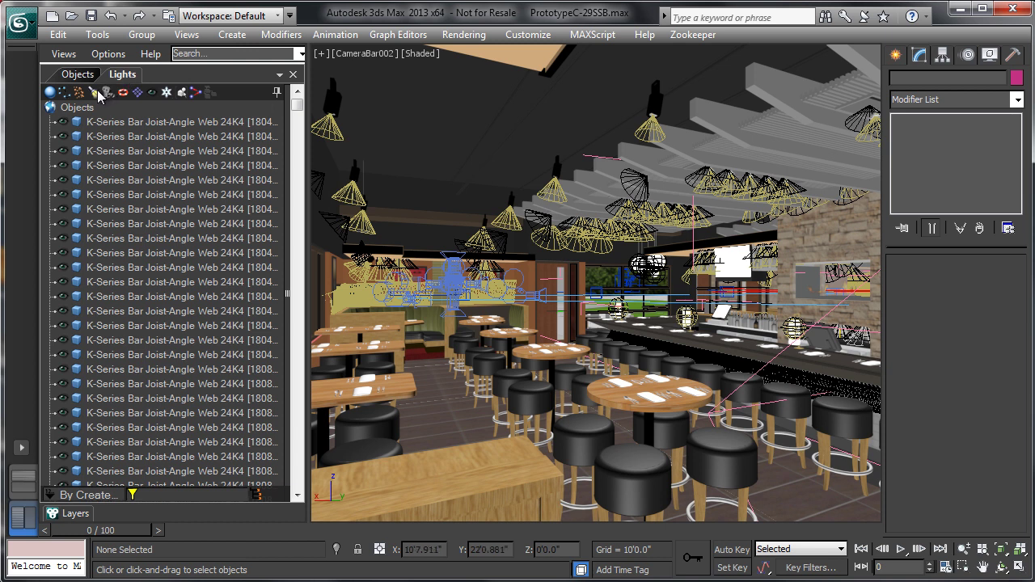
left_click(95, 92)
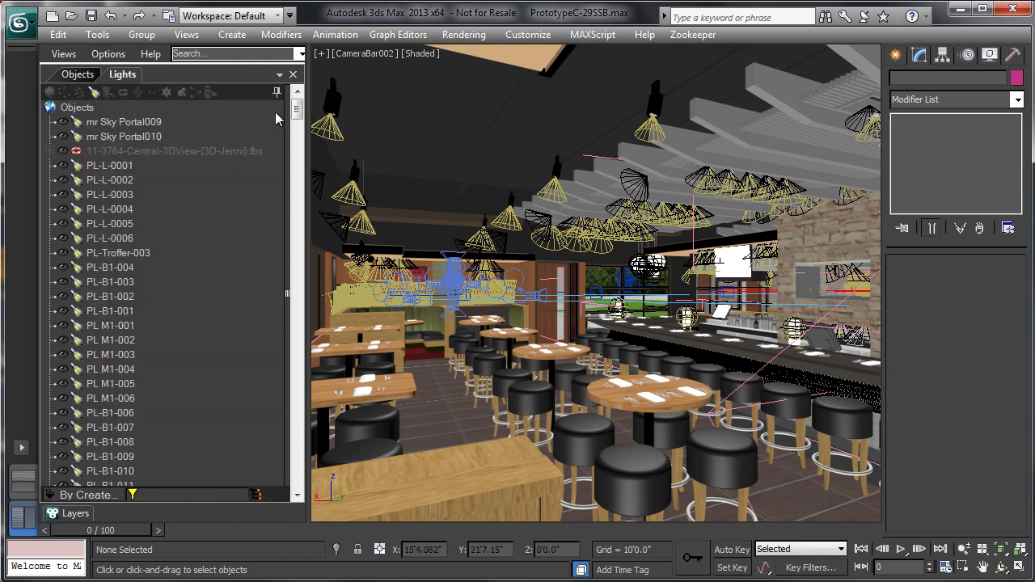
Compare the full Objects view with the Lights view by alternating between them
mouse_move(293, 113)
left_mouse_down()
mouse_move(293, 242)
mouse_move(294, 109)
left_mouse_up()
left_click(77, 75)
left_click(127, 76)
left_click(78, 74)
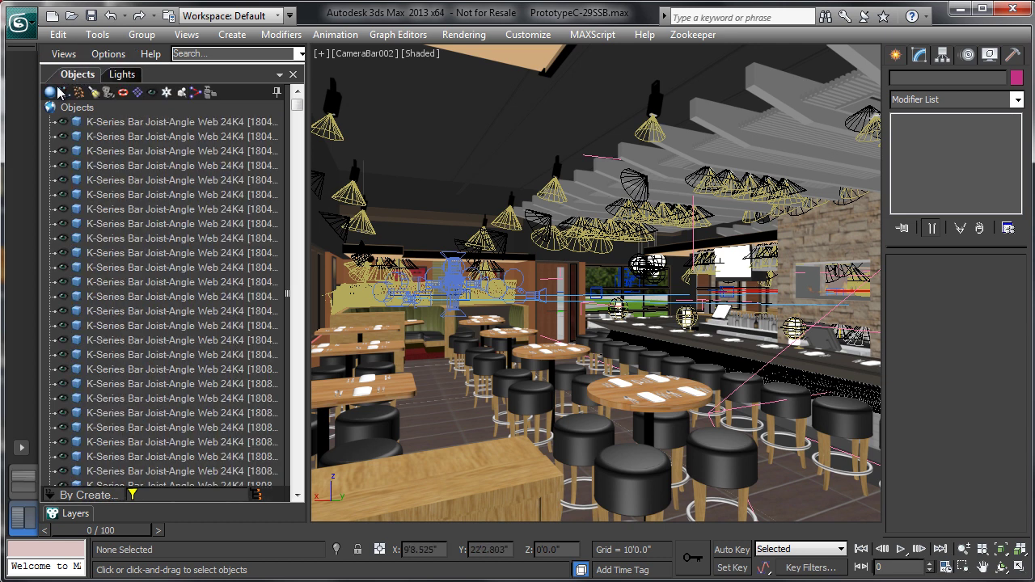
left_click(123, 75)
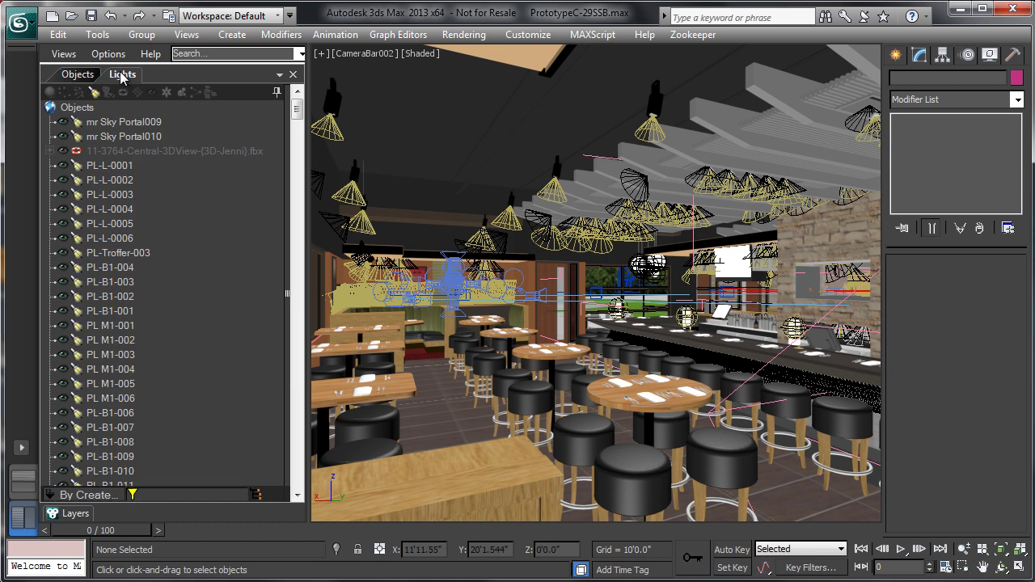
left_click(79, 75)
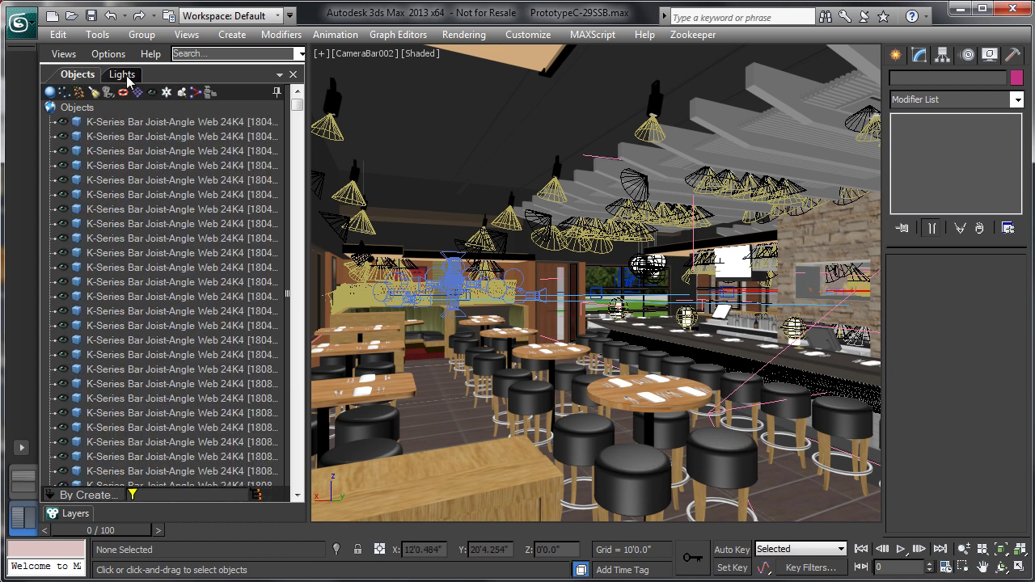
Add another Object Manager view and name it Cust
right_click(170, 70)
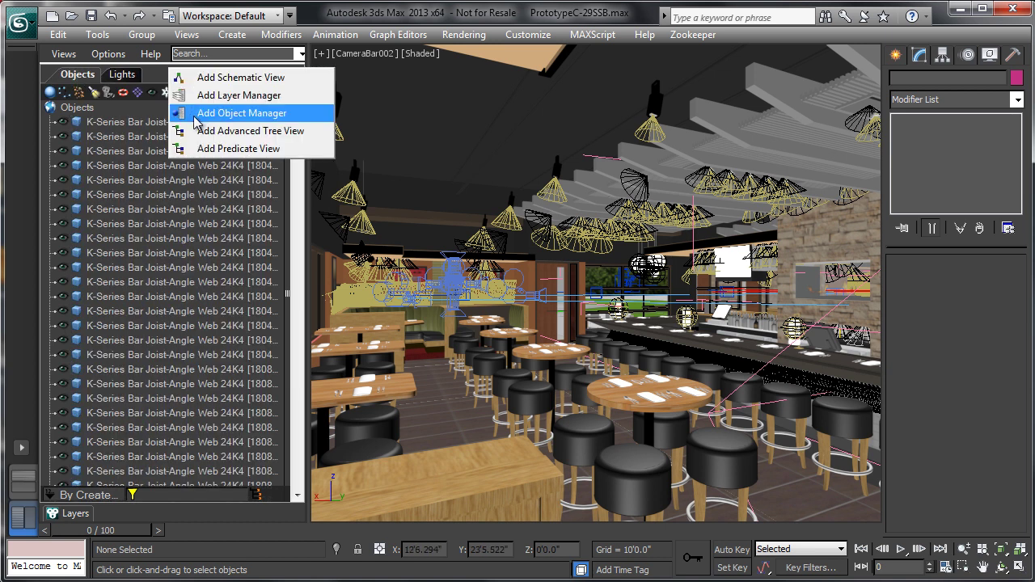
left_click(196, 115)
double_click(167, 75)
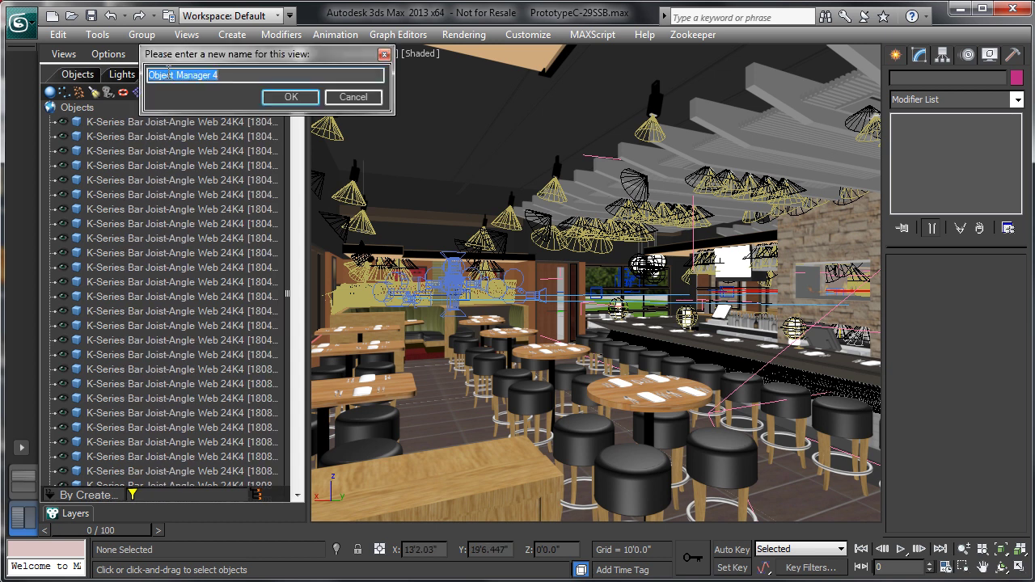
type("Cust")
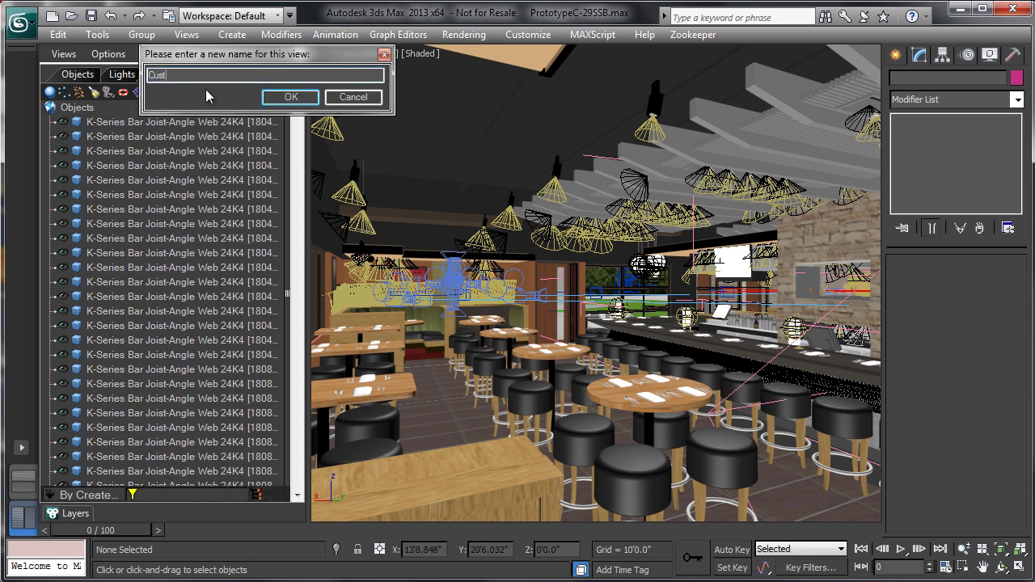
key("Return")
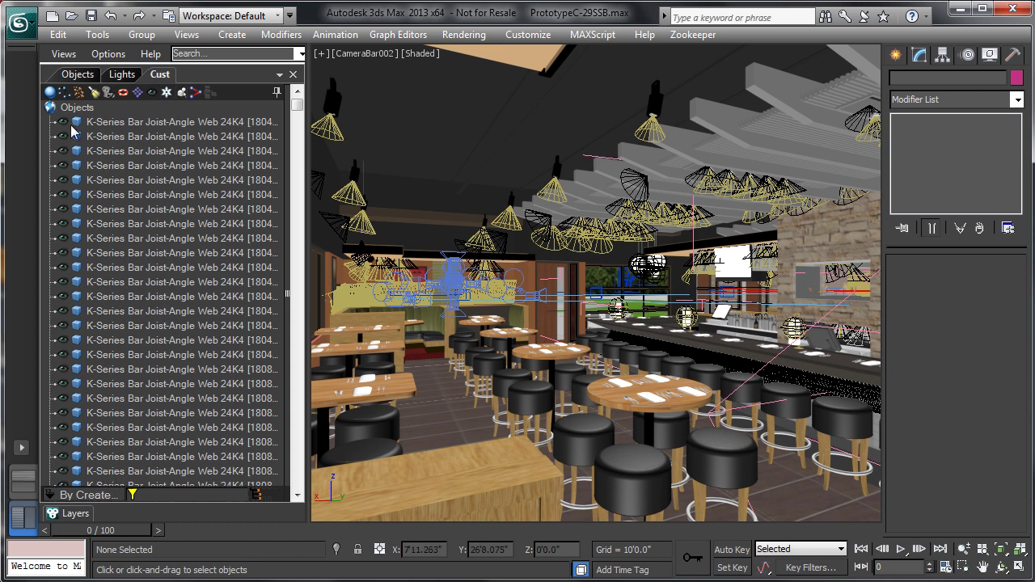
Sort the Cust view by name, trying the object type order before returning to name order
left_click(80, 74)
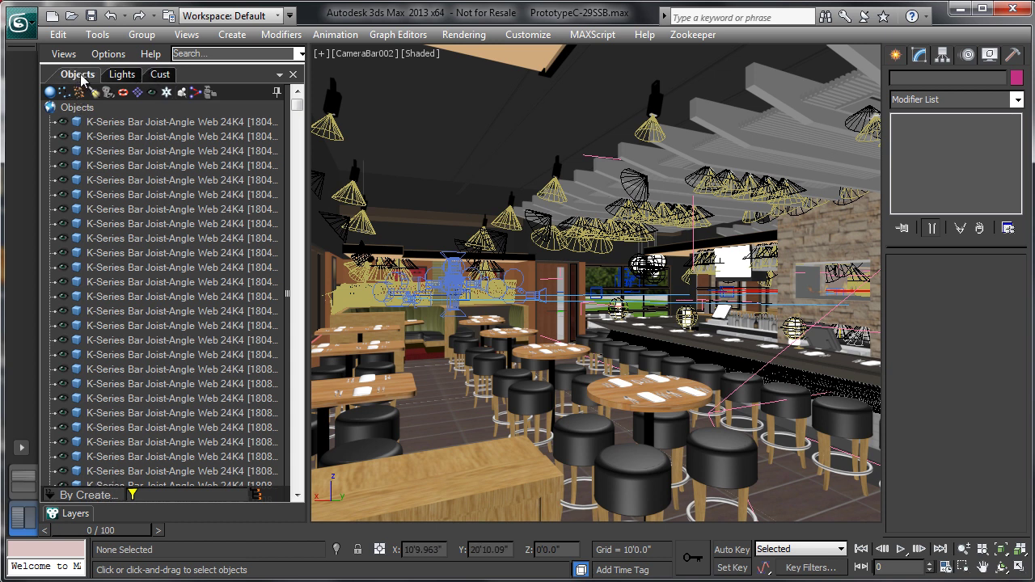
left_click(159, 75)
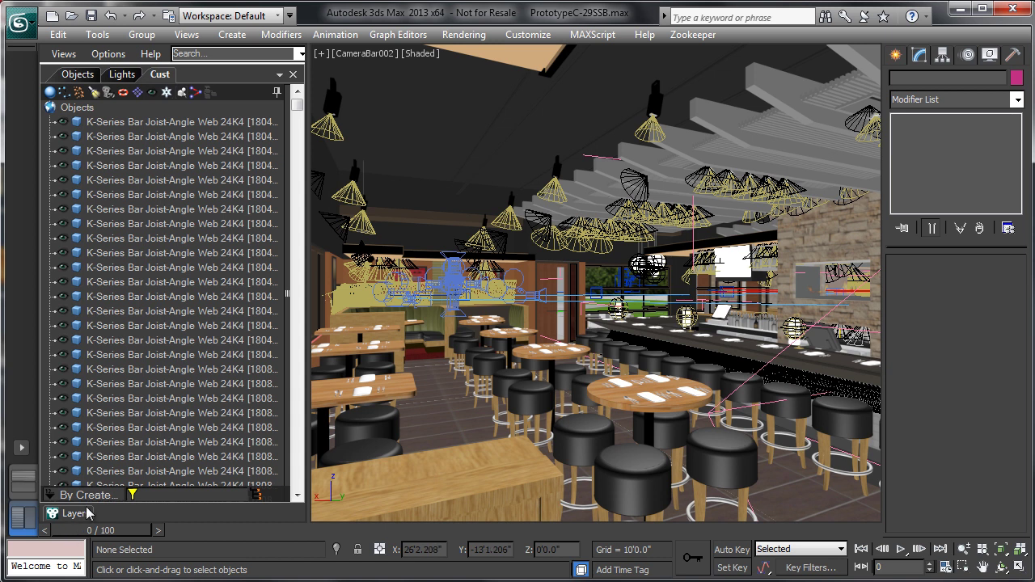
left_click(87, 494)
left_click(102, 459)
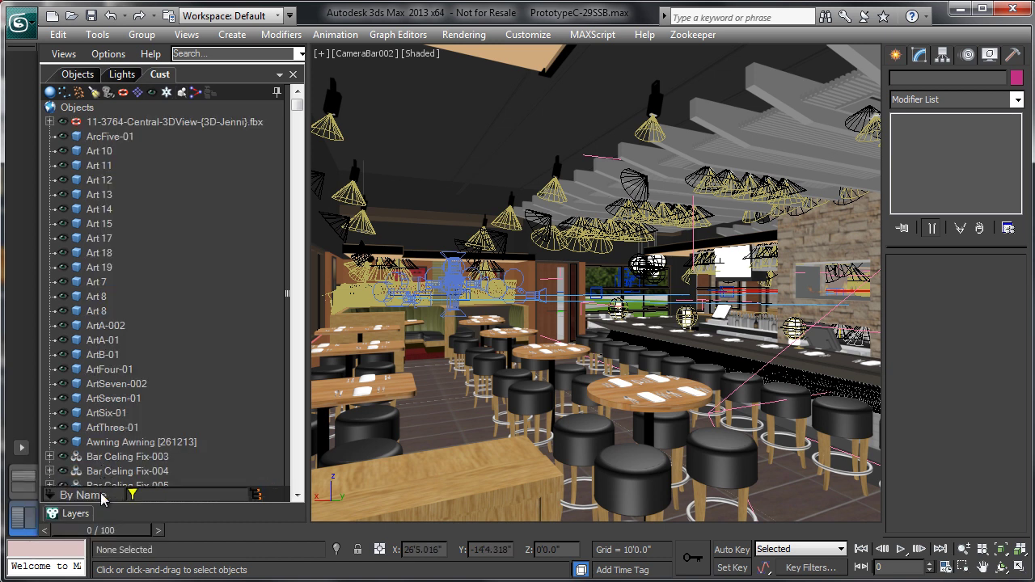
left_click(103, 489)
left_click(97, 495)
left_click(96, 499)
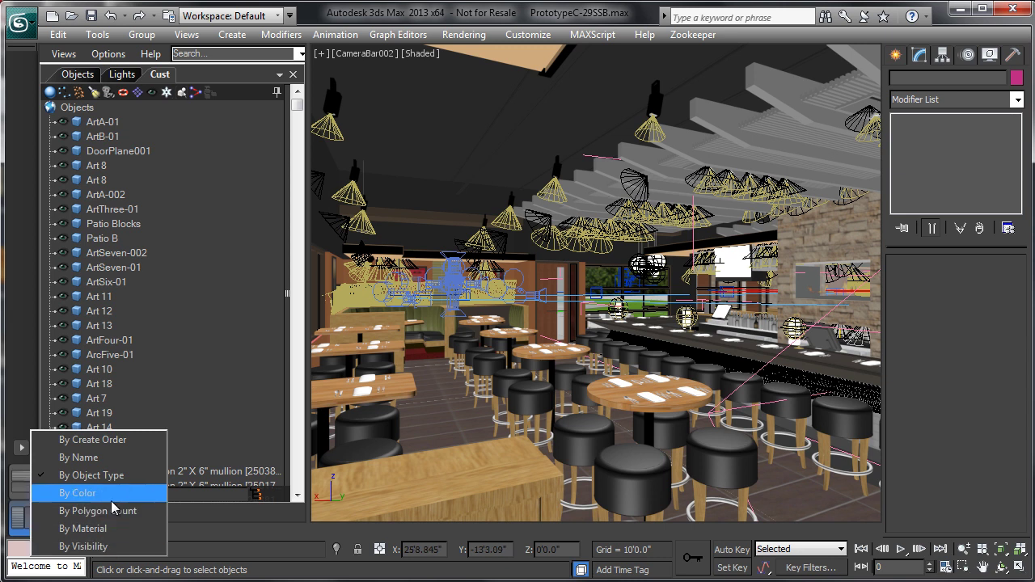
left_click(120, 457)
Filter the Cust view by the text "Art" and select the first Partition$0$A-Door entry
left_click(154, 494)
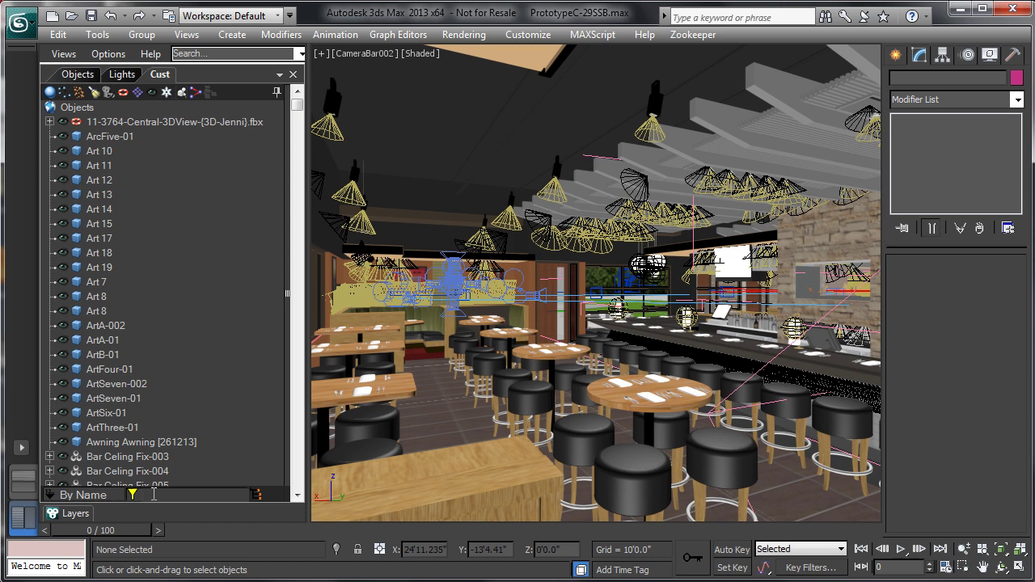
type("Art")
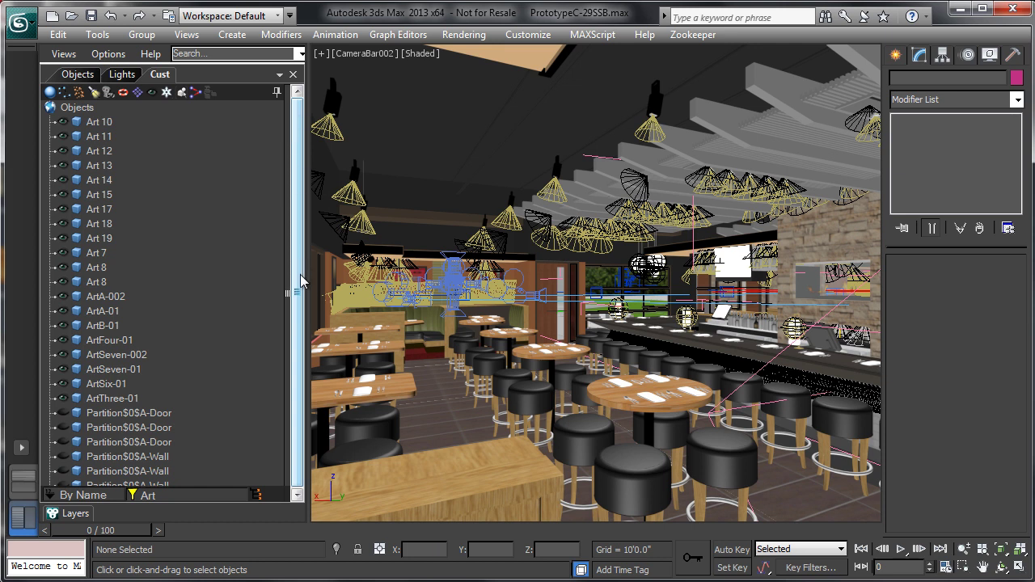
left_click(120, 368)
left_click(126, 412)
Switch the Cust view's text field from filtering to selecting, and select every object matching "Art"
double_click(168, 495)
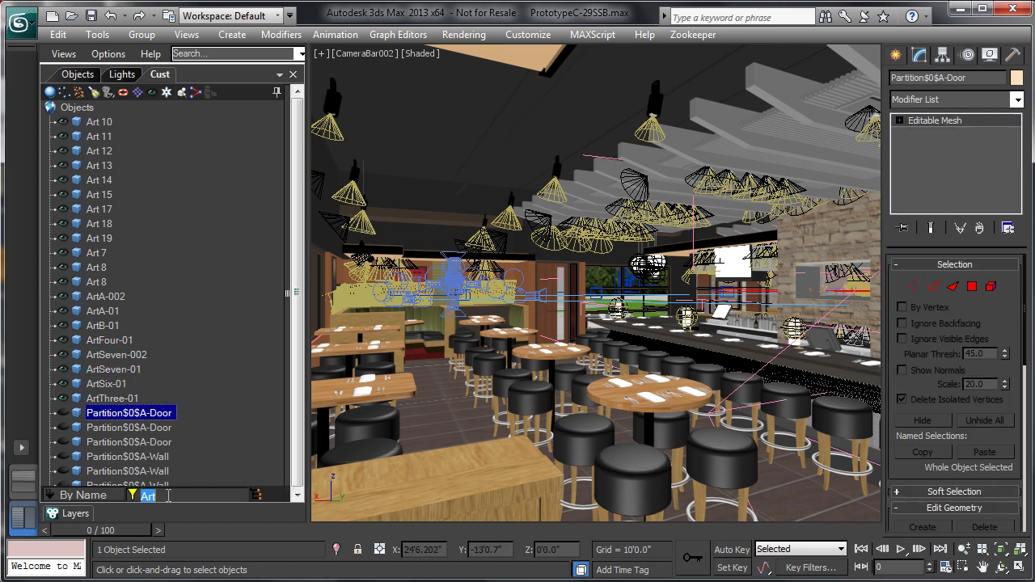
left_click(134, 499)
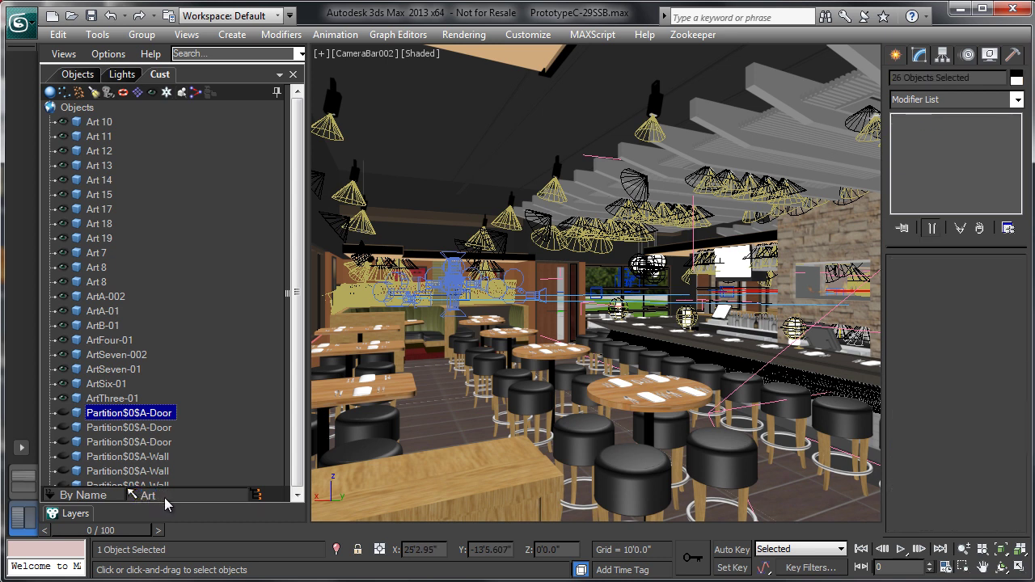
key("Return")
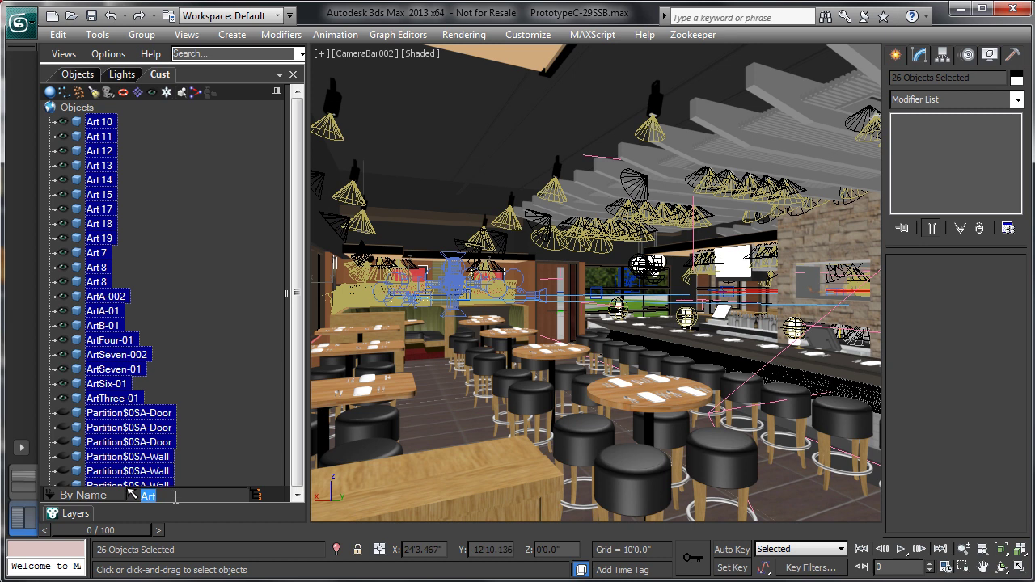
Select every object matching "chair" and look through the selected entries in the list
key("BackSpace")
type("chair")
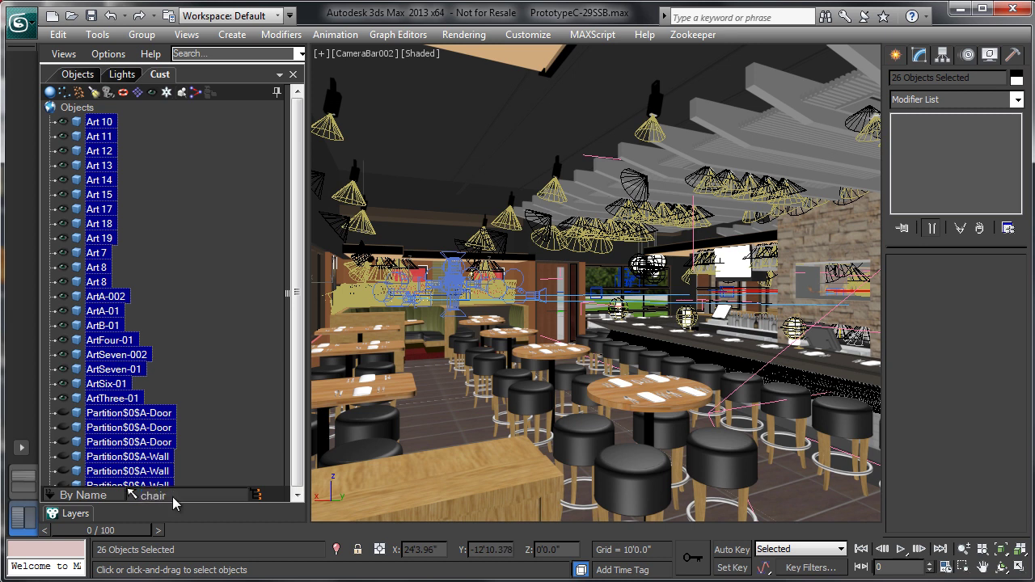
key("Return")
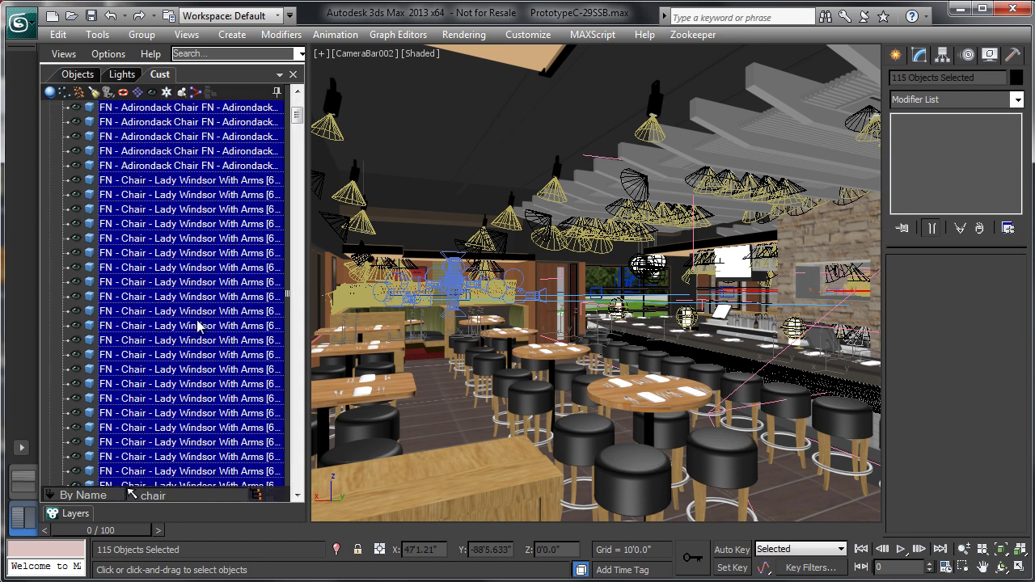
scroll(298, 137, "down", 8)
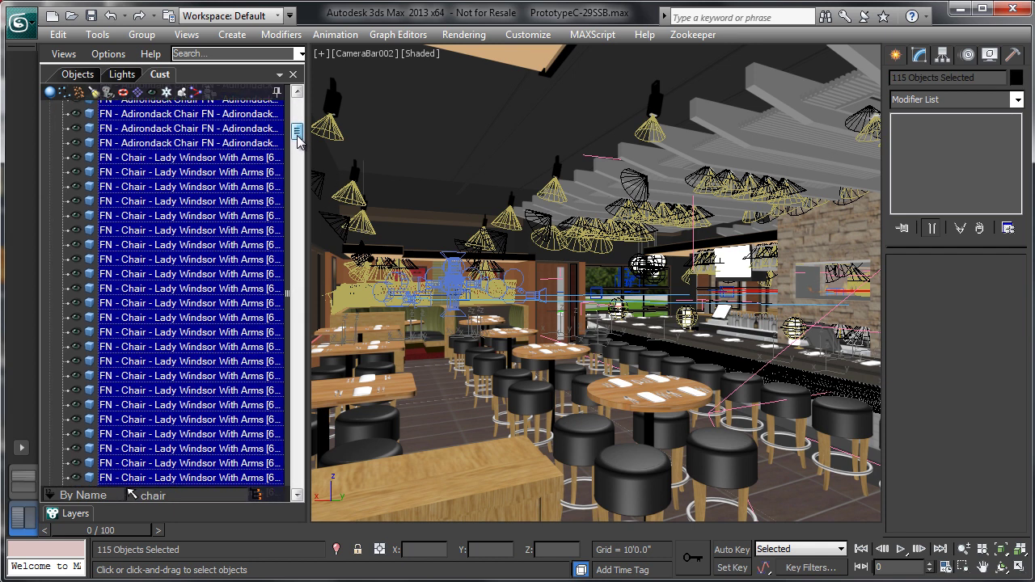
scroll(315, 246, "down", 12)
scroll(327, 238, "up", 9)
scroll(332, 234, "up", 10)
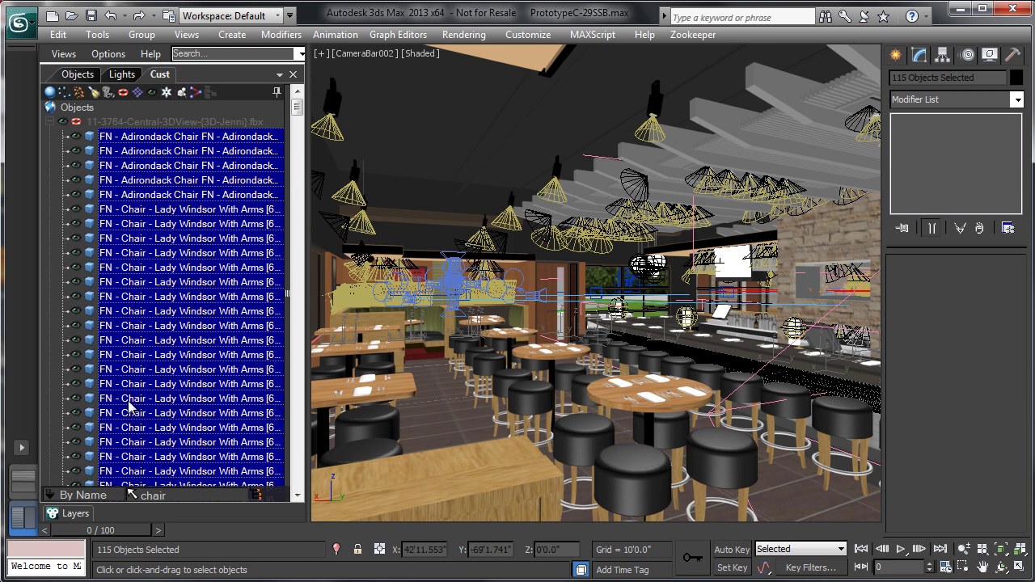
Switch the "chair" text back from selecting to filtering, and rename the Cust view as Chair
left_click(133, 496)
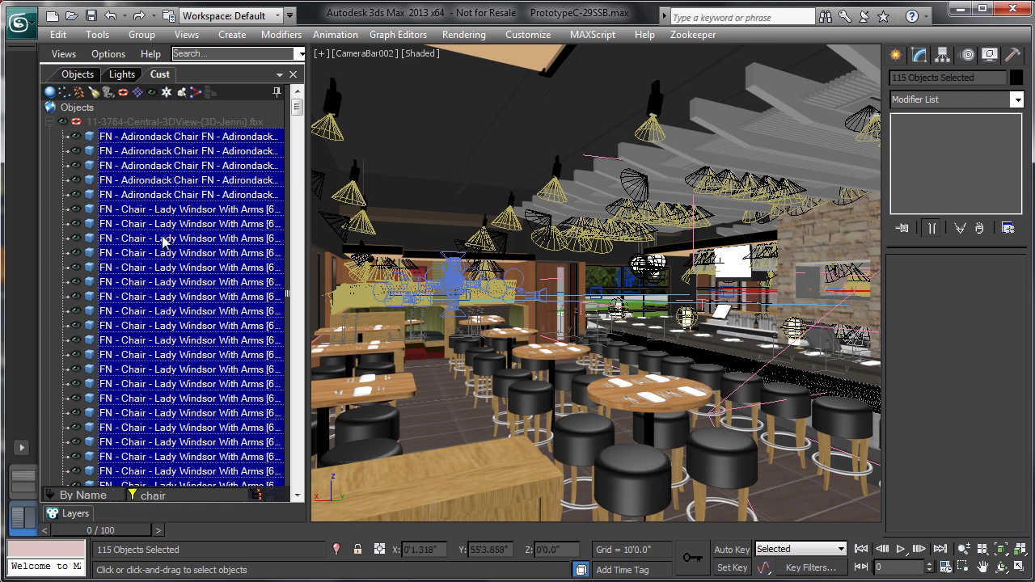
left_click(161, 197)
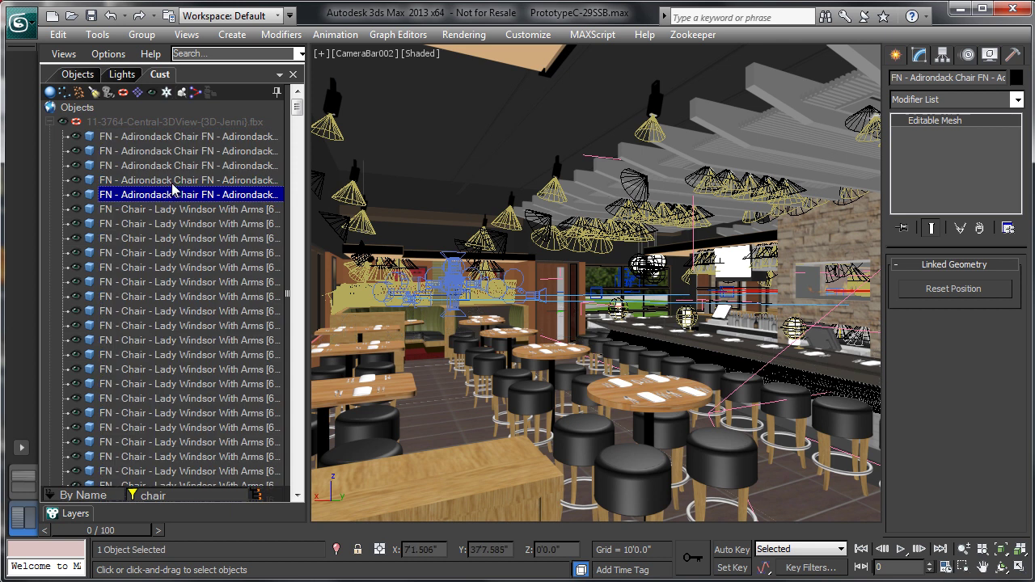
double_click(161, 74)
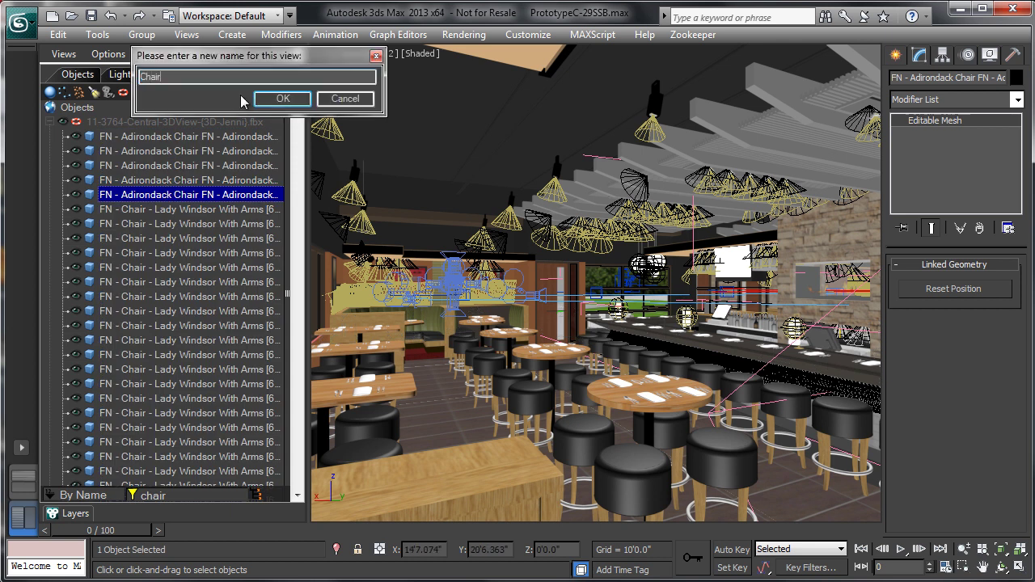
type("Chair")
key("Return")
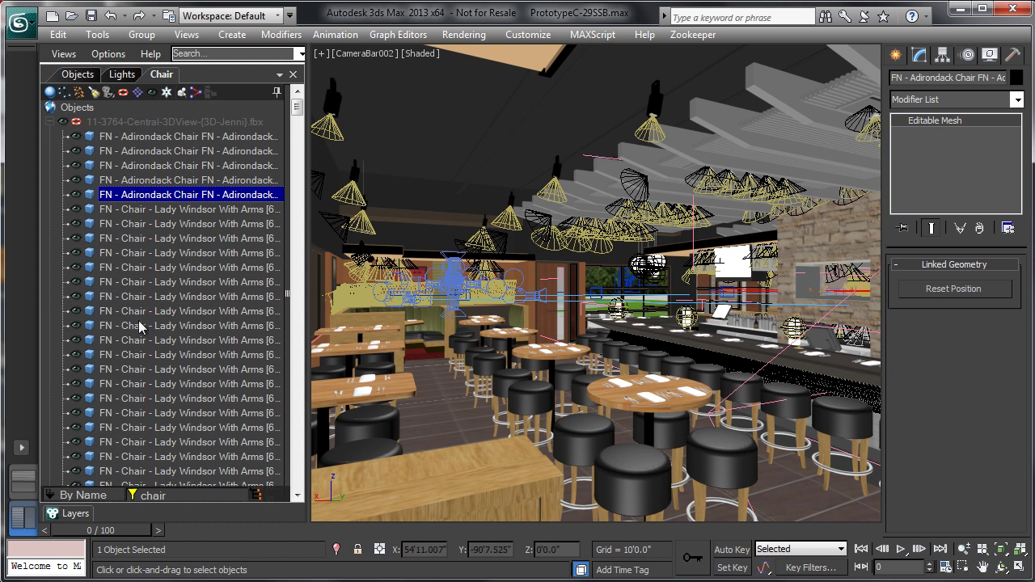
Pin the auto-hidden layer list open below the Chair view and enlarge the Chair view to about half the height
left_click(81, 516)
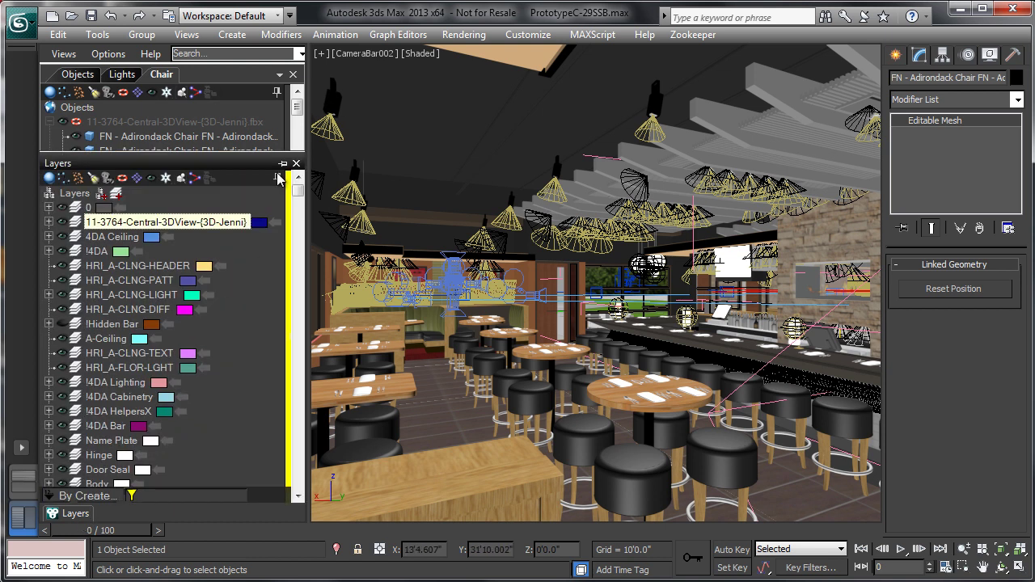
left_click_drag(285, 157, 284, 205)
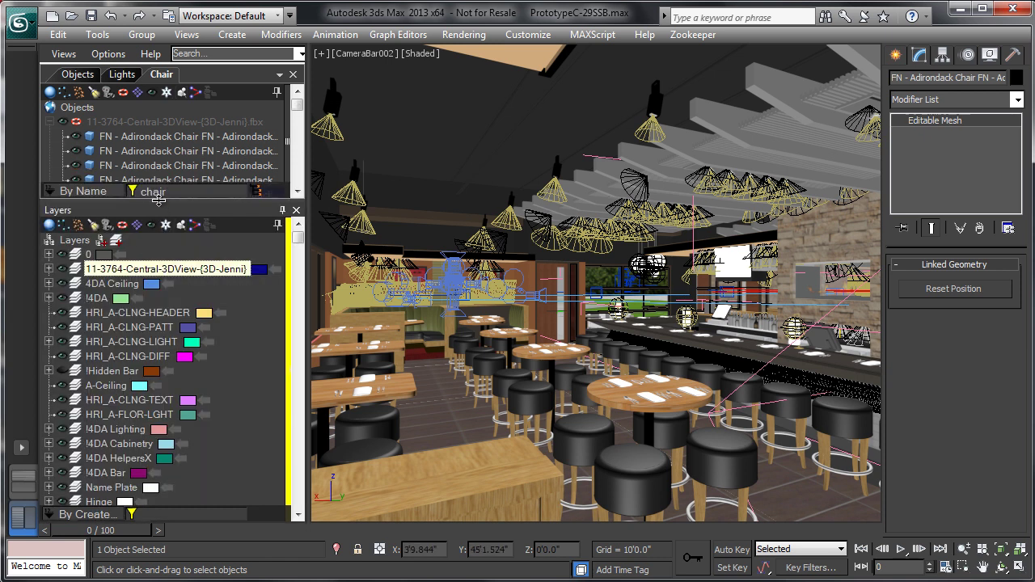
left_click_drag(158, 199, 162, 316)
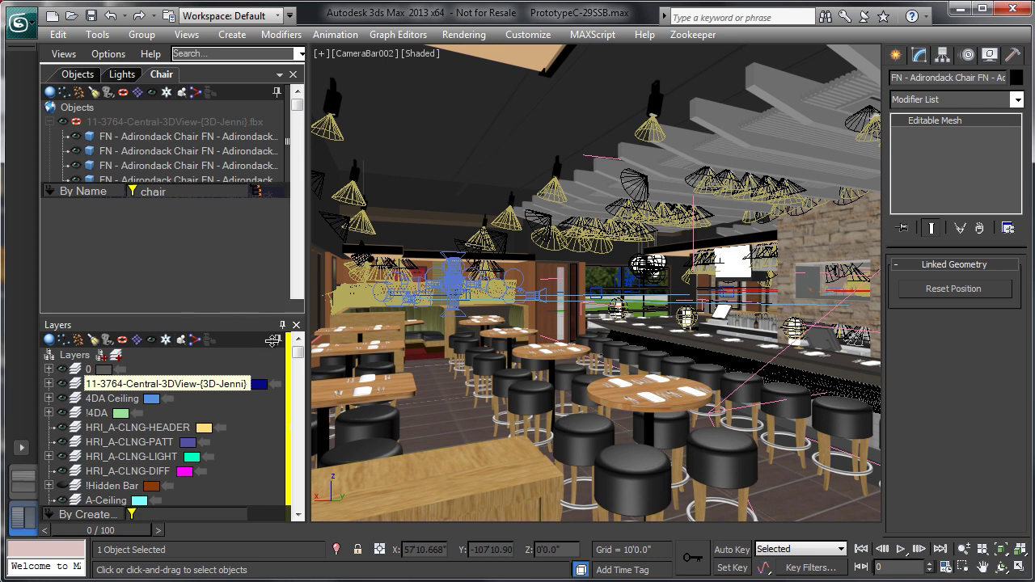
mouse_move(296, 349)
left_mouse_down()
mouse_move(300, 453)
mouse_move(298, 350)
left_mouse_up()
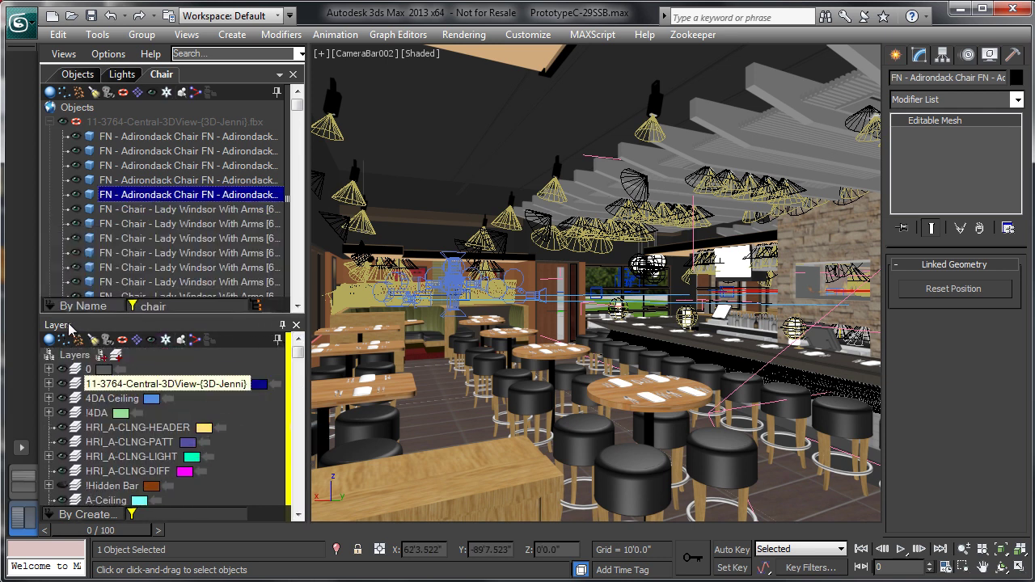
Select two Lady Windsor chairs, then select the fifth Adirondack chair instead and move it to the HRI_A-CLNG-HEADER layer
left_click(162, 252)
left_click(161, 237, "shift")
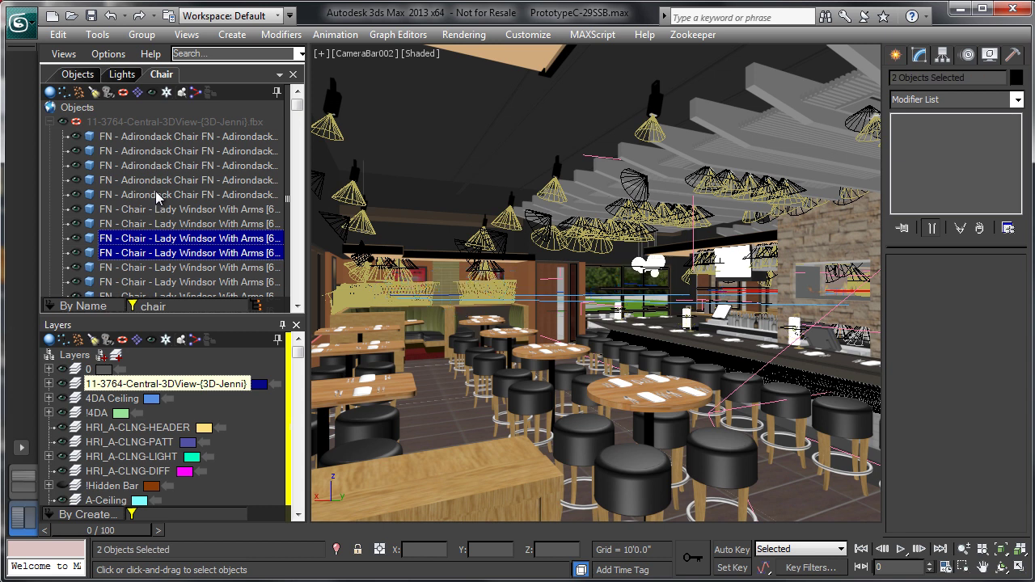
left_click(159, 197)
left_click_drag(247, 306, 114, 436)
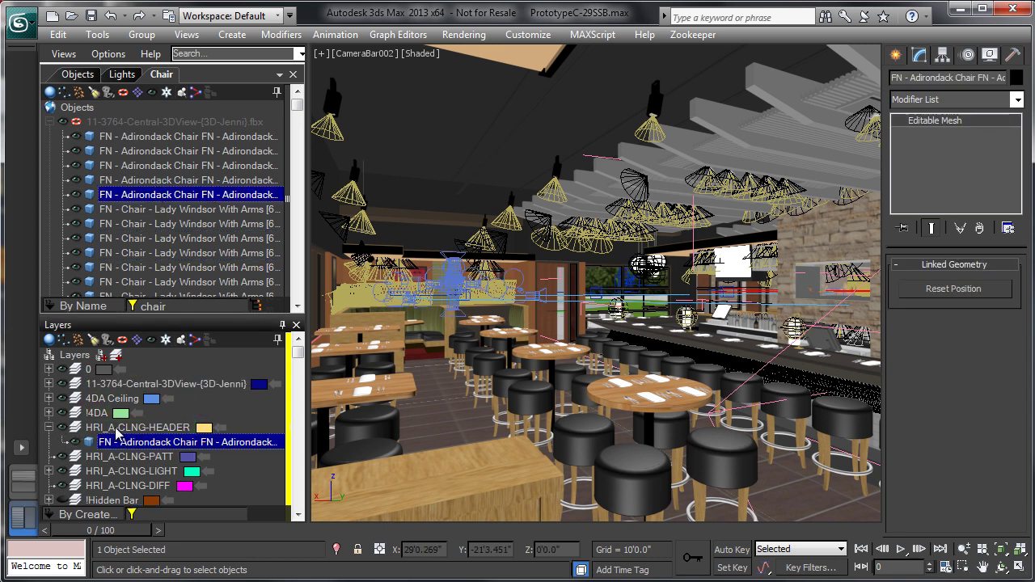
Select the first three Lady Windsor chairs in the filtered chair list
left_click_drag(179, 210, 178, 243)
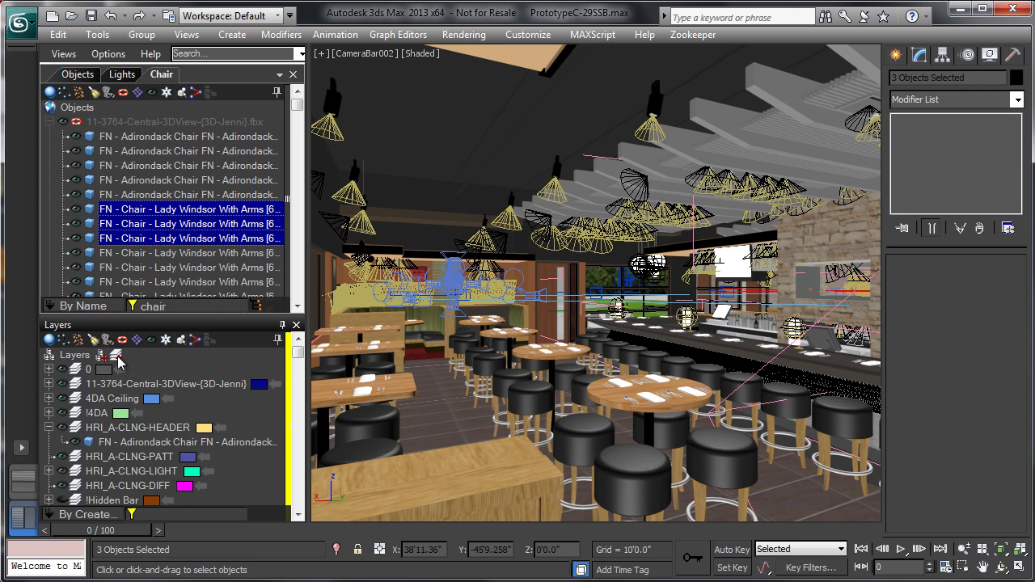
left_click(117, 356)
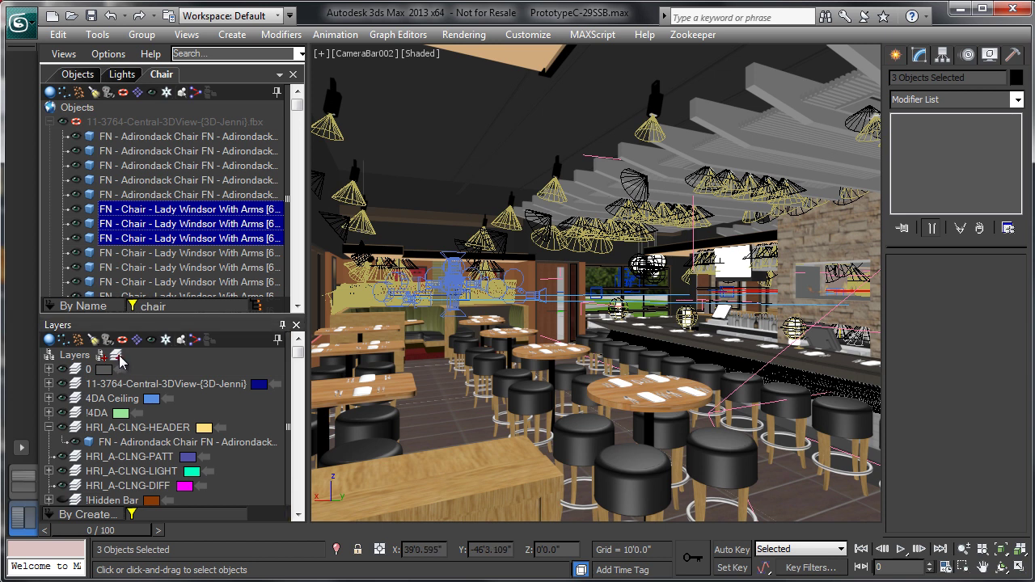
Move the layer list into the Zookeeper window as a tab beside Chair, and collapse the HRI_A-CLNG-HEADER layer
left_click_drag(72, 319, 176, 193)
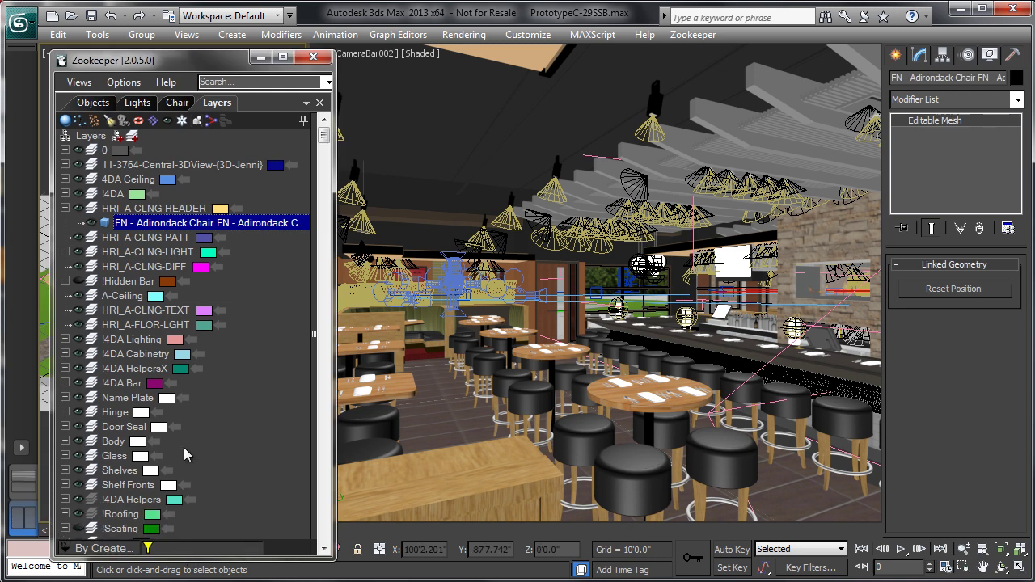
left_click(65, 208)
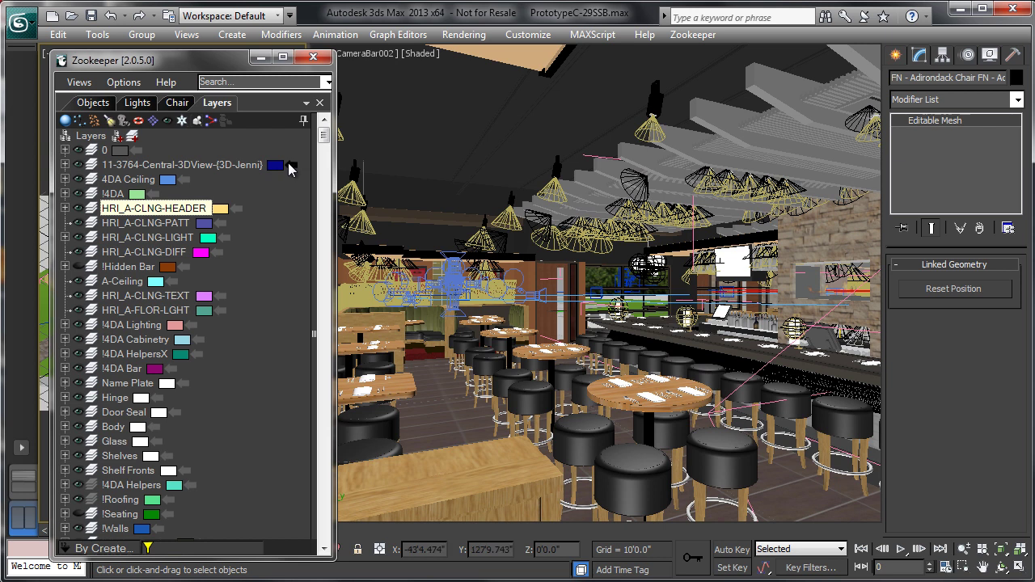
Turn on X-Ray Material and Box Mode for the 11-3764-Central-3DView layer
left_click(181, 178)
left_click(179, 165)
right_click(114, 166)
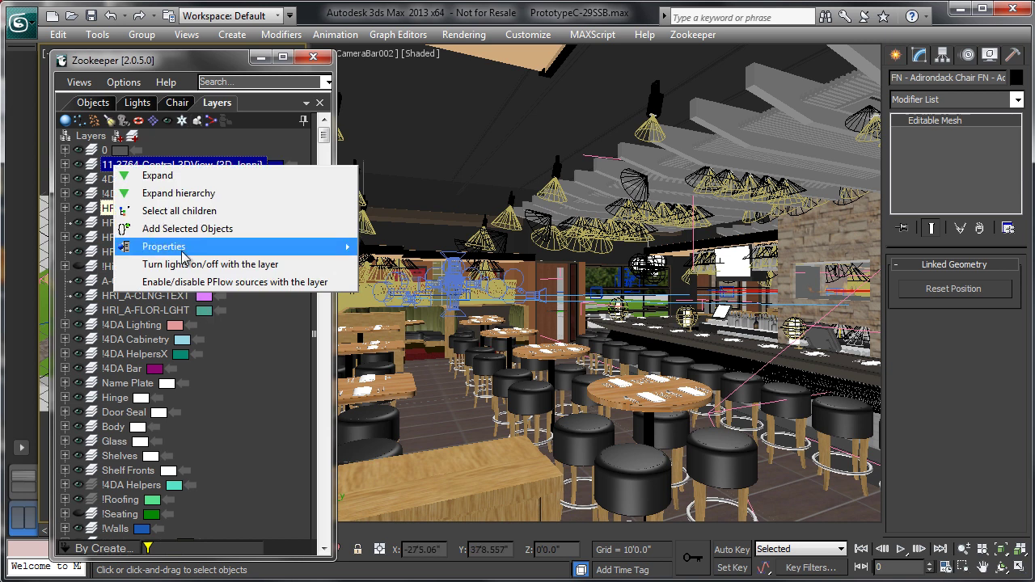
mouse_move(183, 249)
left_click(435, 249)
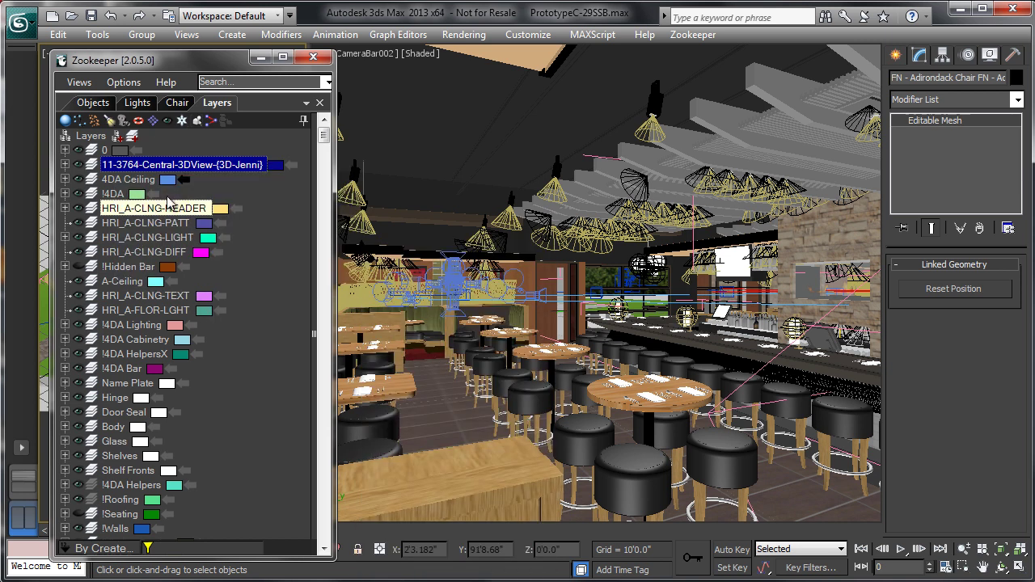
right_click(168, 167)
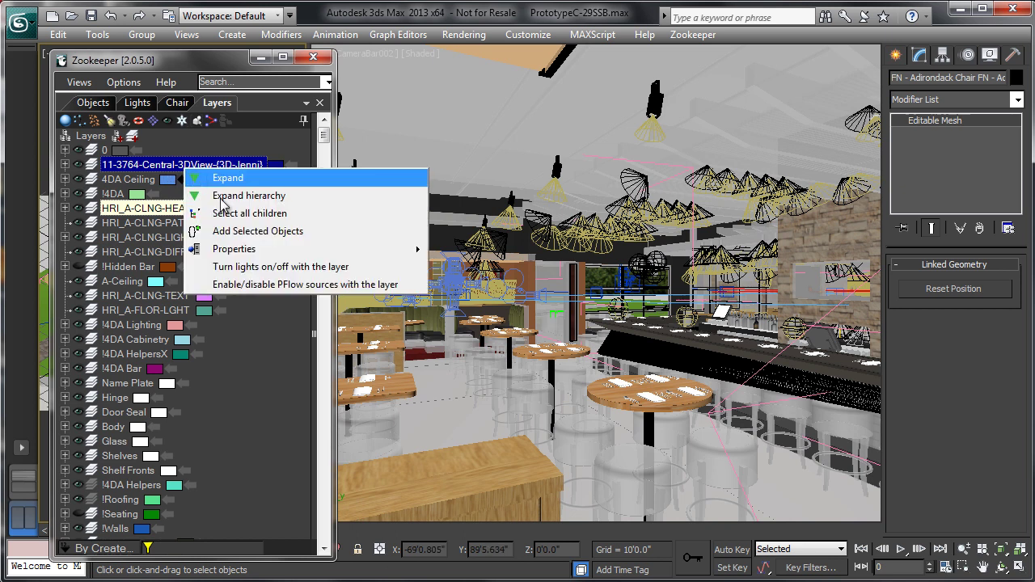
mouse_move(408, 243)
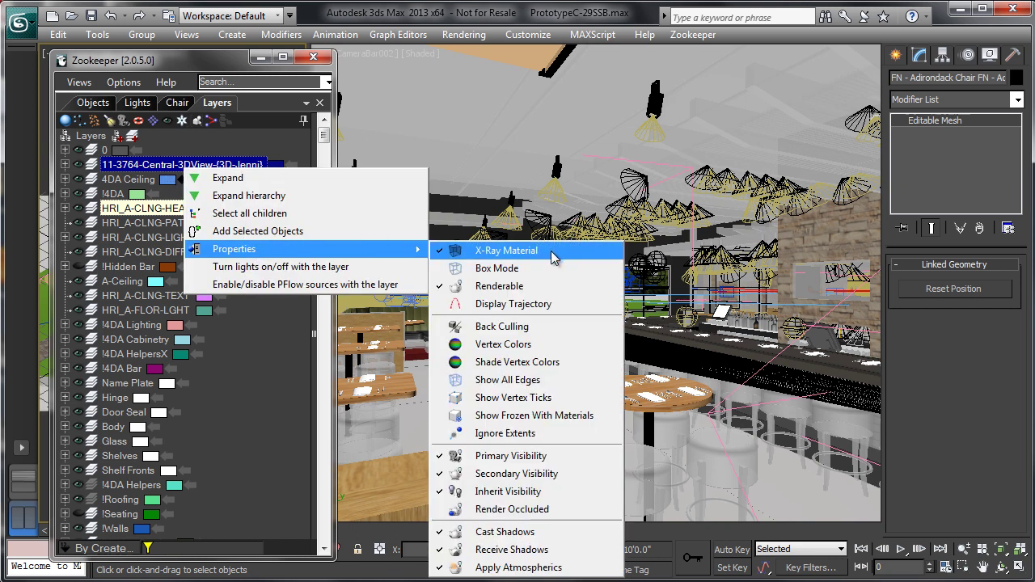
left_click(523, 270)
Turn X-Ray Material and Box Mode back off for the 11-3764-Central-3DView layer
right_click(148, 167)
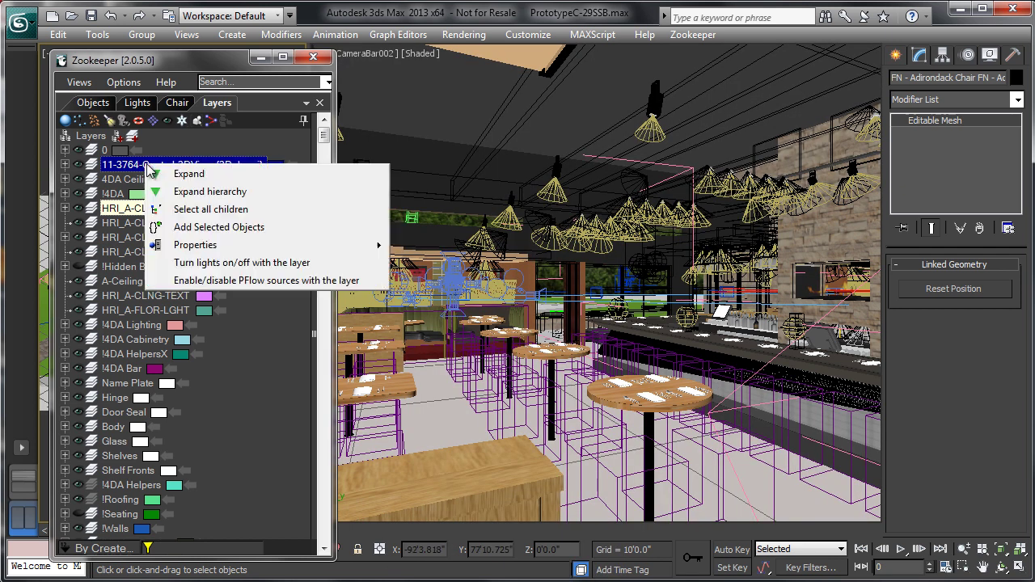
mouse_move(356, 253)
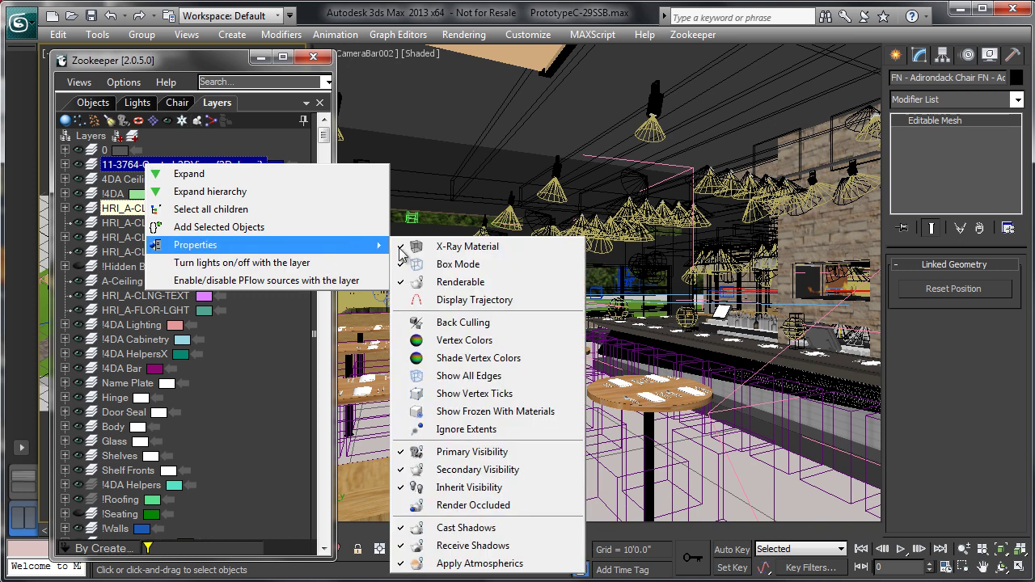
left_click(404, 246)
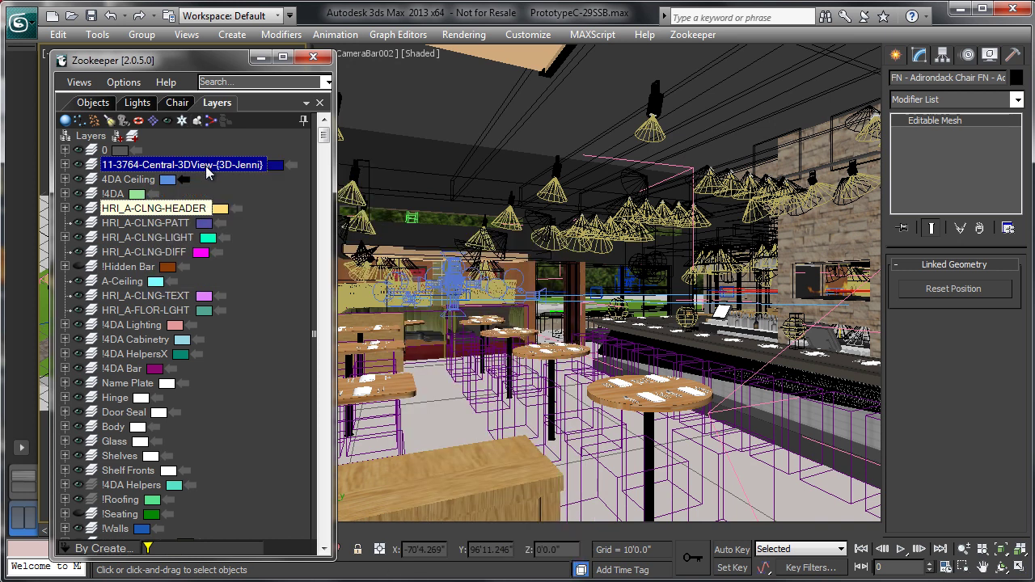
right_click(206, 170)
mouse_move(287, 248)
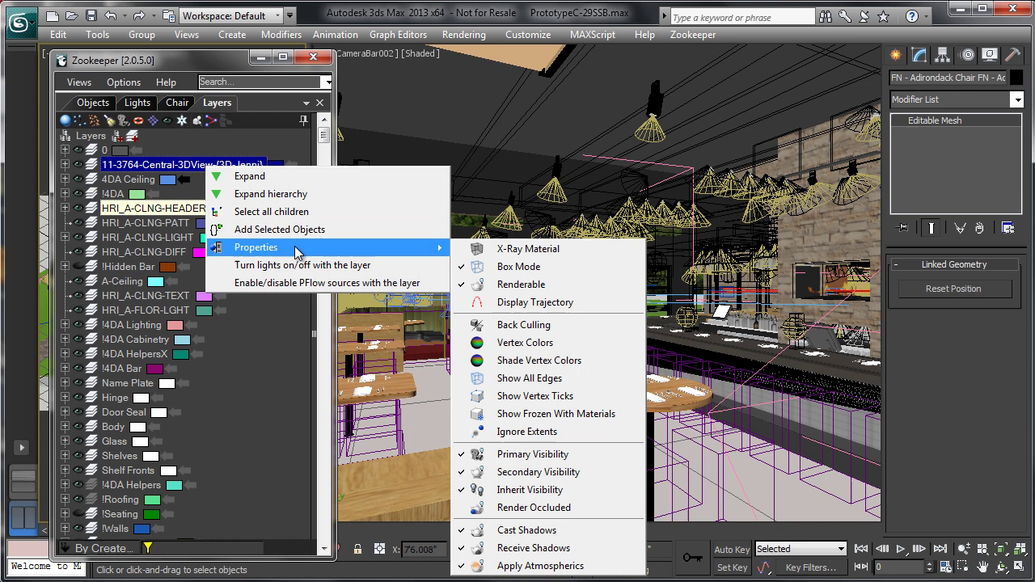
left_click(526, 267)
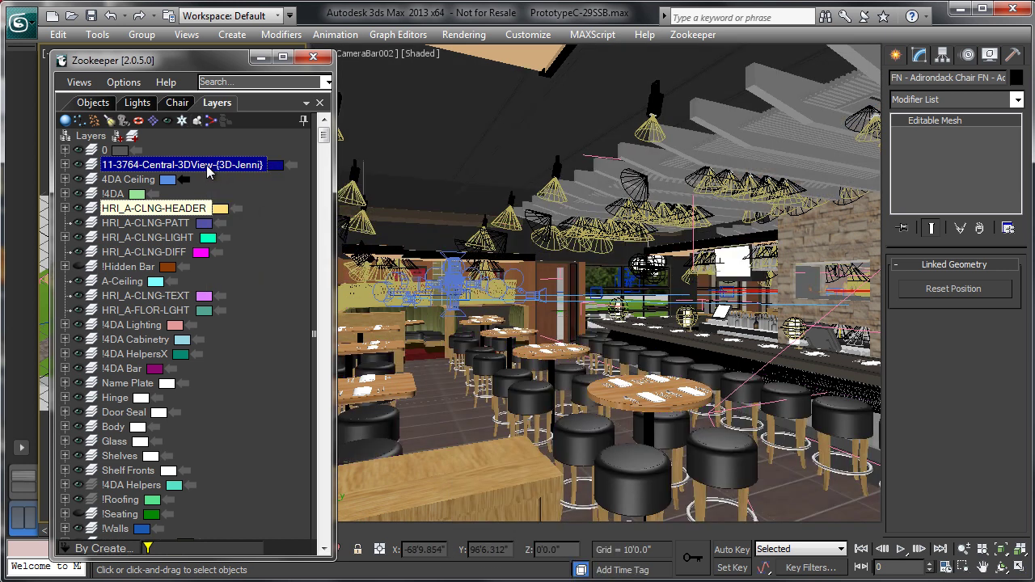
Put the 4DA Ceiling, 11-3764-Central-3DView and !4DA layers into a new layer group and select the group
right_click(209, 169)
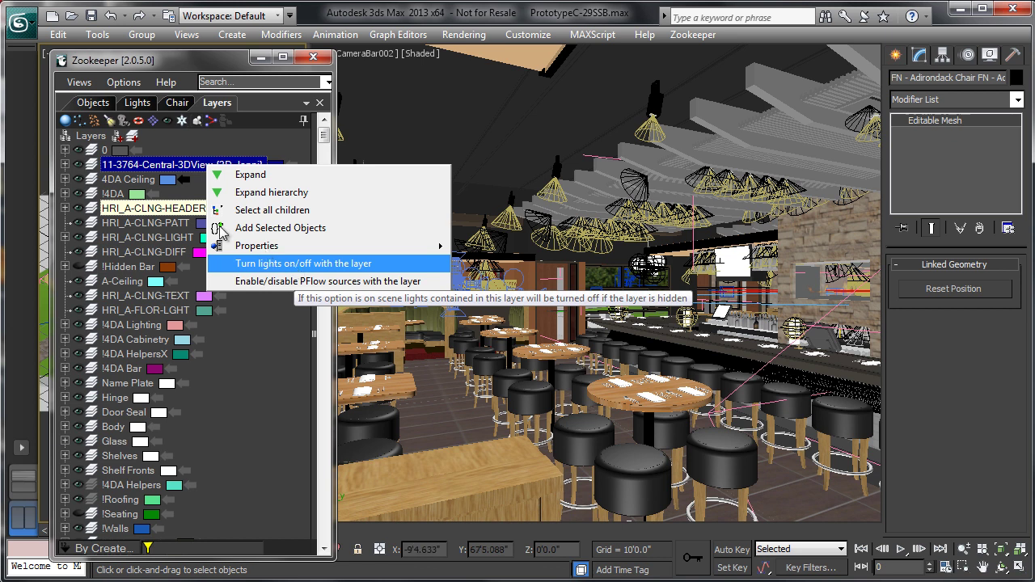
left_click(122, 178)
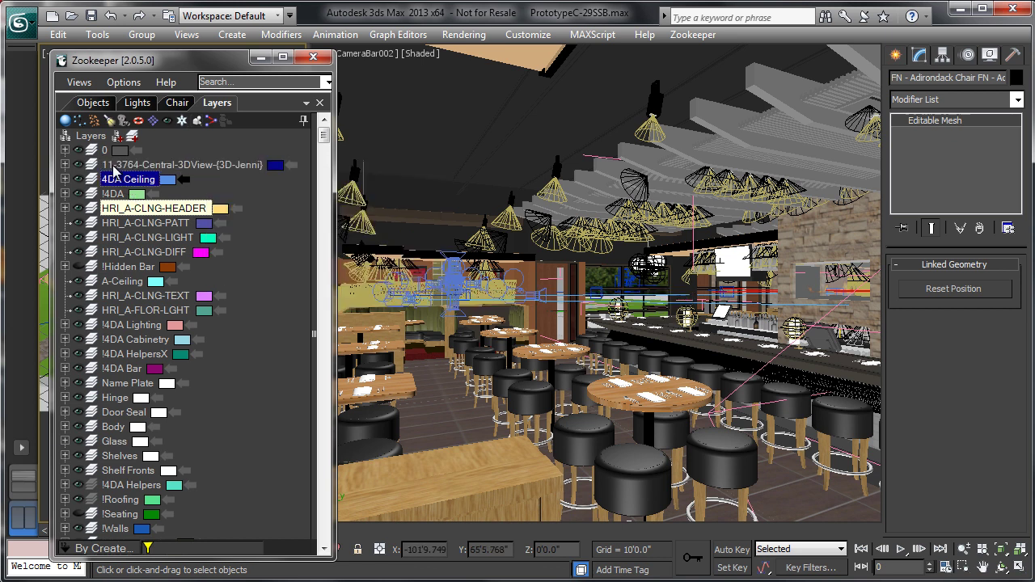
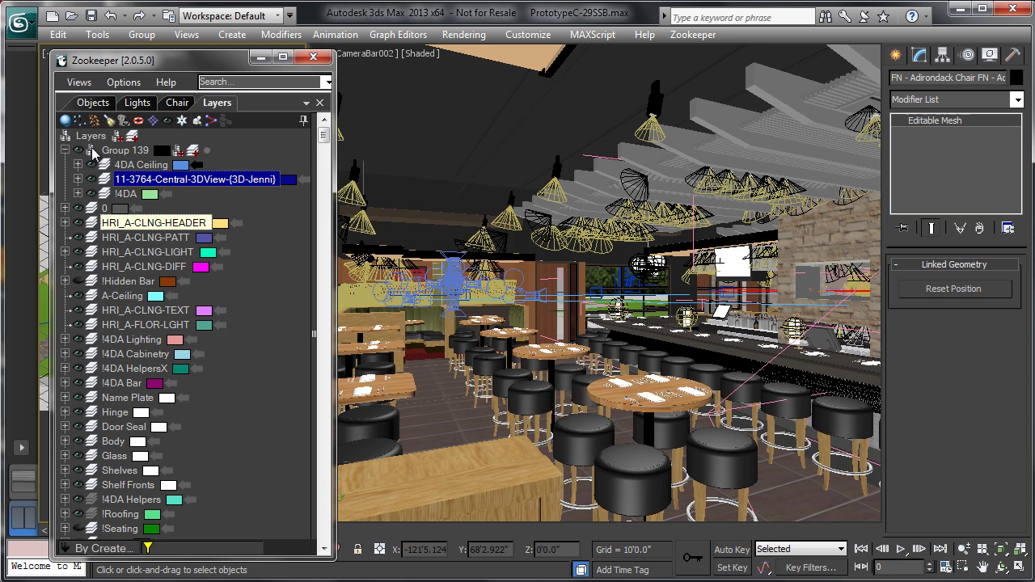
left_click(117, 153)
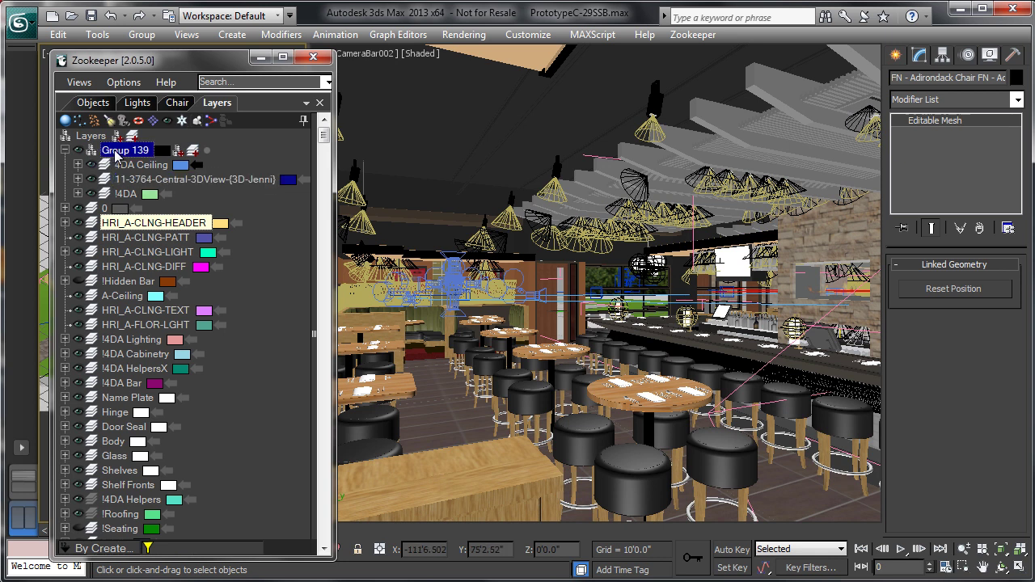
Apply X-Ray Material to the 4DA Ceiling layer inside the new layer group
left_click(130, 166)
right_click(129, 168)
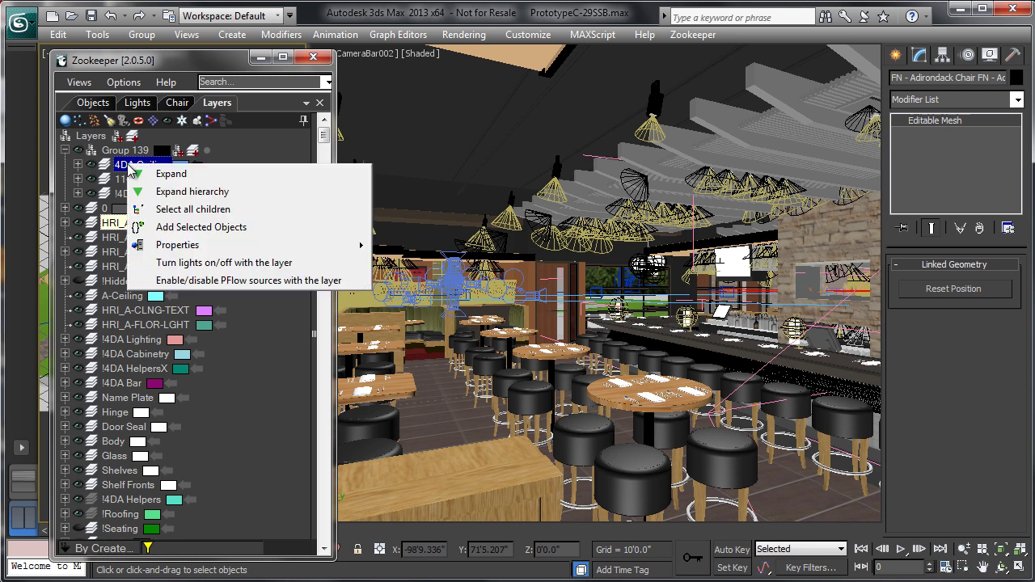
mouse_move(195, 245)
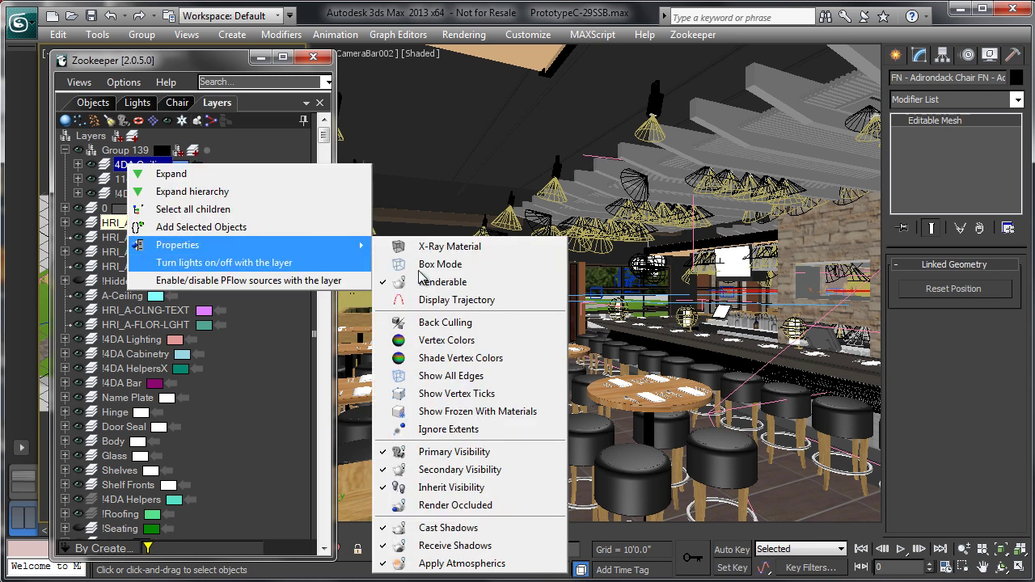
left_click(440, 246)
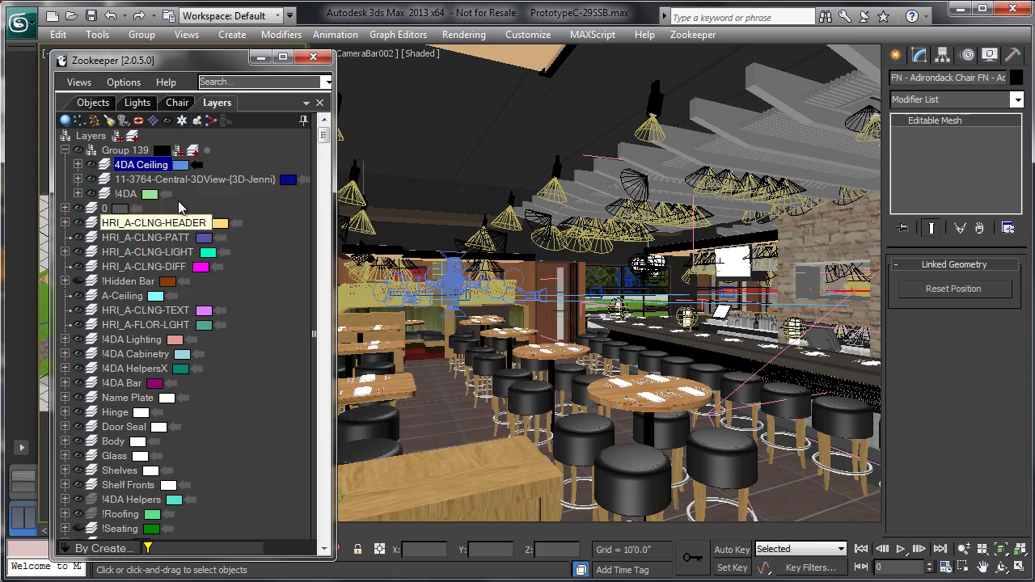
Turn on Box Mode for only the 11-3764-Central-3DView layer inside the group
left_click(154, 179)
right_click(151, 179)
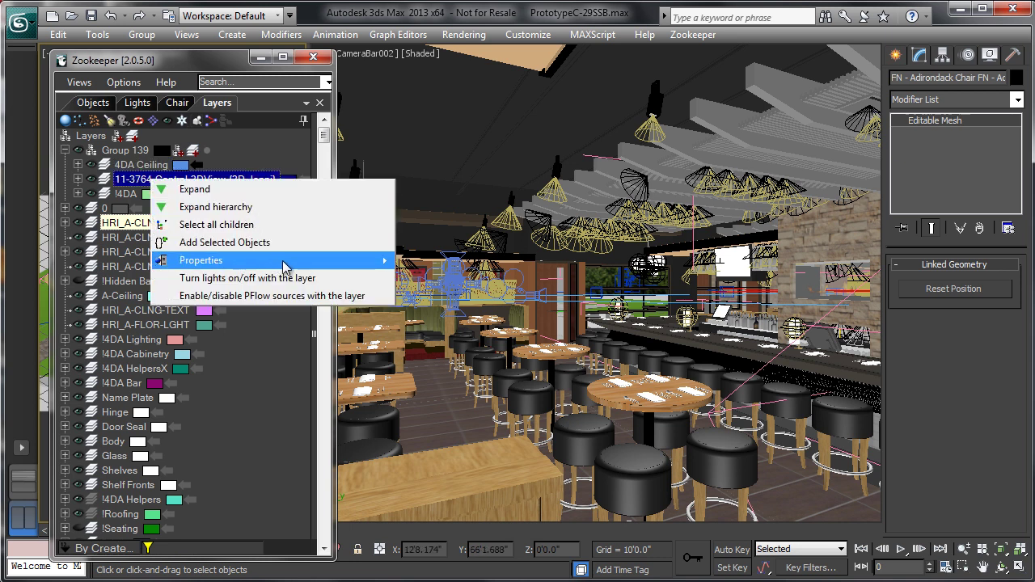
mouse_move(360, 263)
left_click(437, 280)
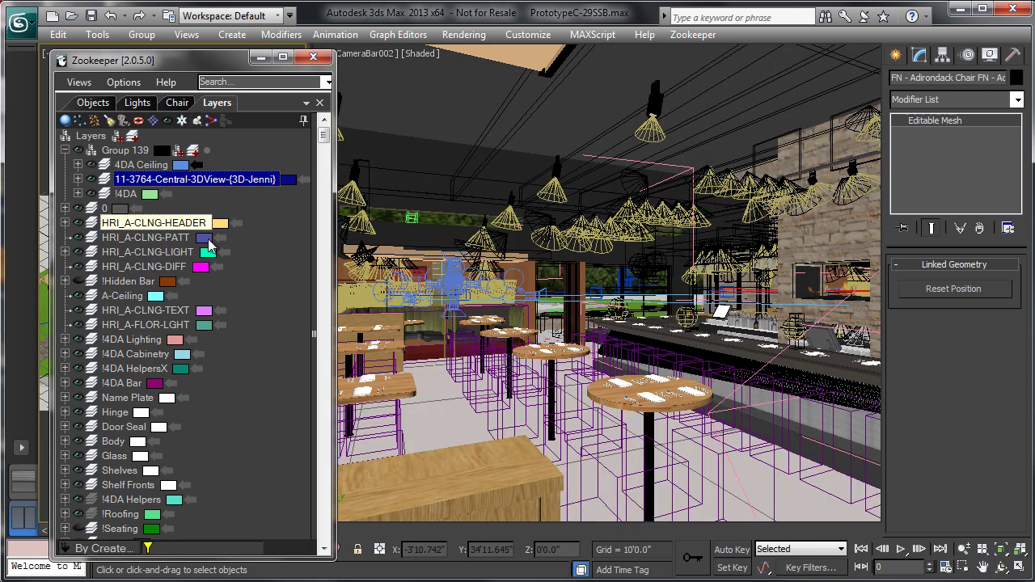
Turn on Box Mode for the whole Group 139 layer group
left_click(112, 156)
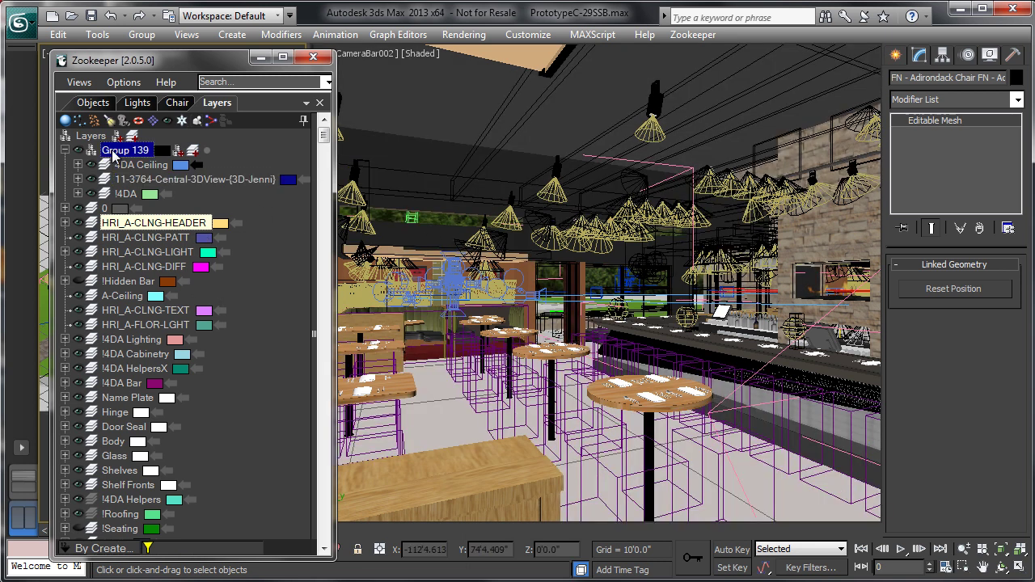
right_click(115, 156)
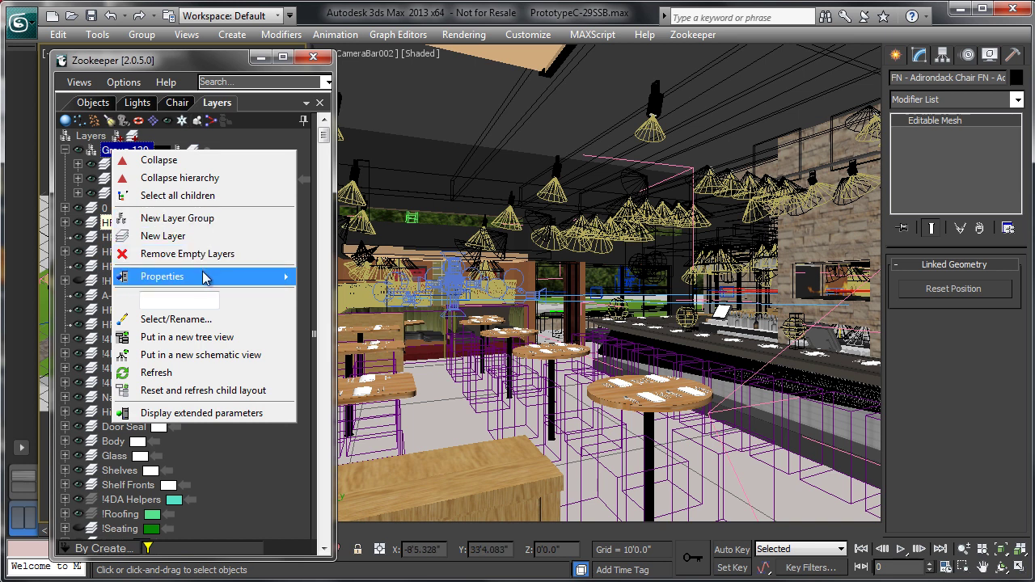
mouse_move(261, 277)
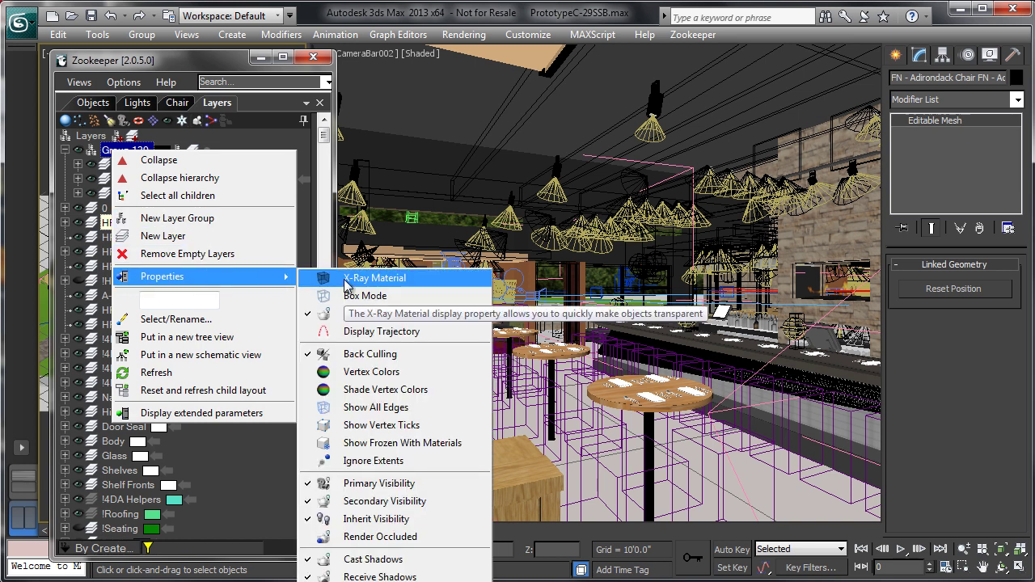
left_click(353, 298)
Turn Box Mode back off for the Group 139 layer group
left_click(130, 153)
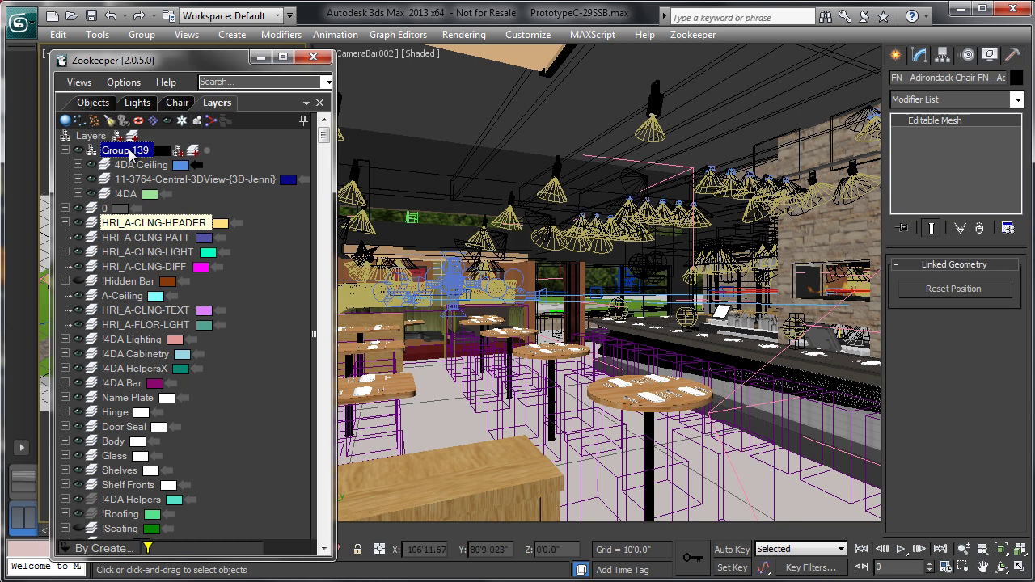
right_click(130, 153)
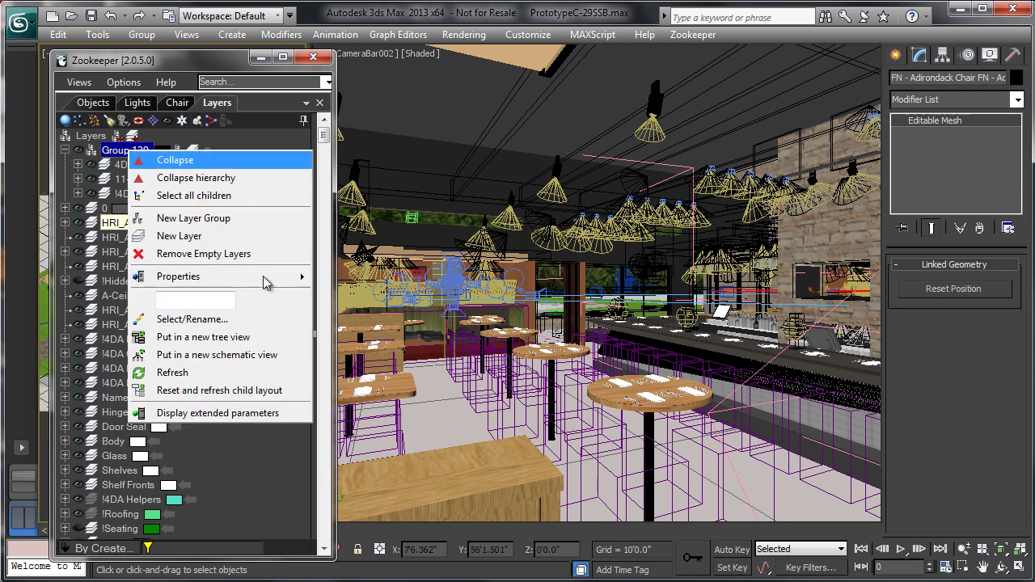
mouse_move(271, 280)
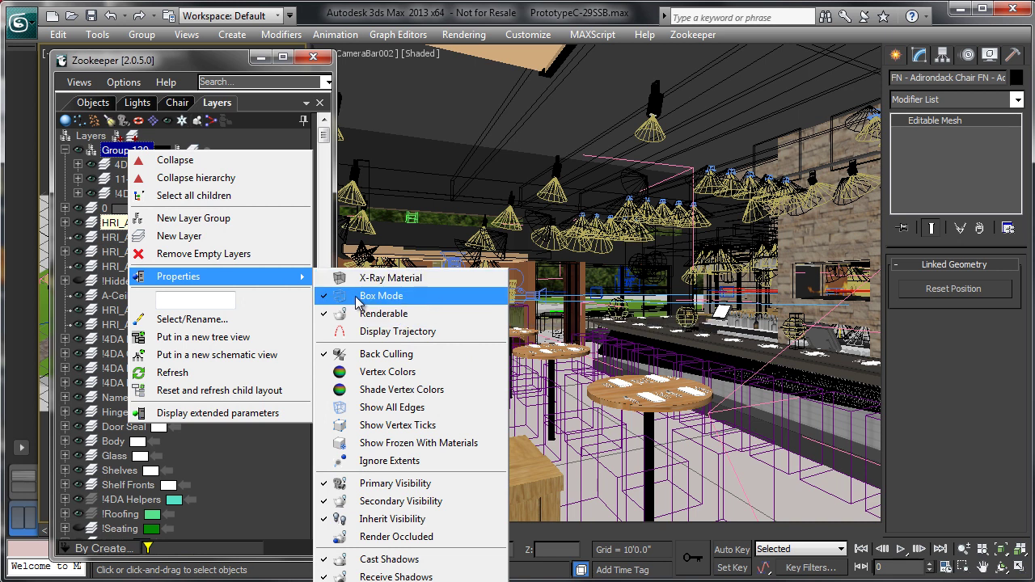
left_click(356, 296)
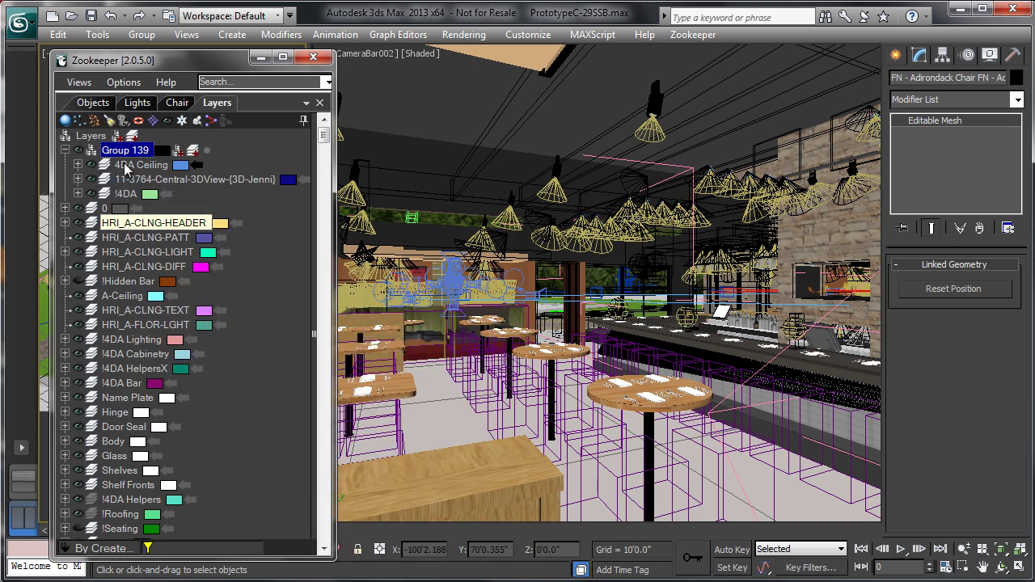
Turn off Box Mode for the 11-3764-Central-3DView layer inside Group 139
left_click(140, 166)
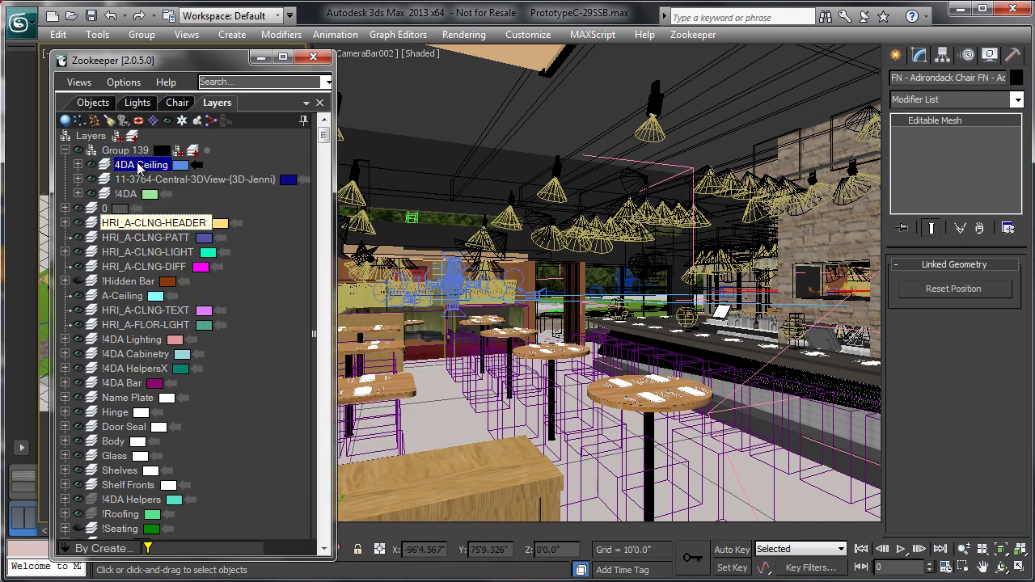
left_click(144, 179)
right_click(144, 179)
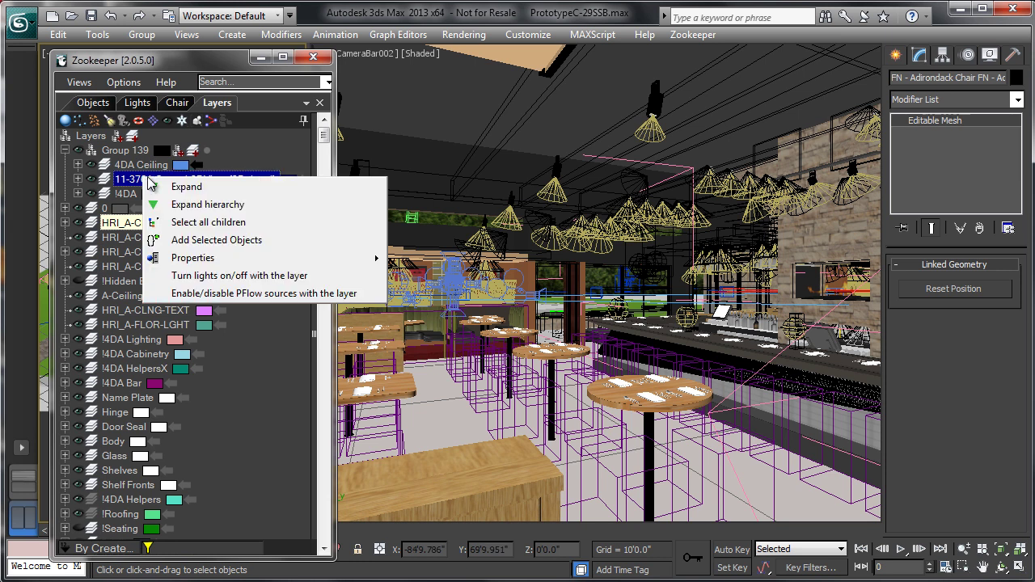
mouse_move(253, 260)
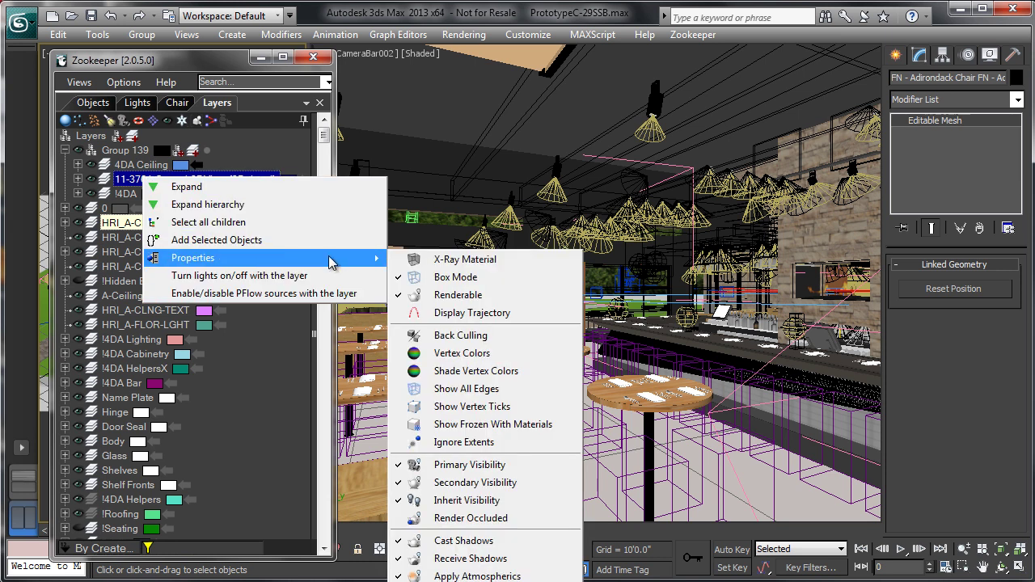
left_click(436, 259)
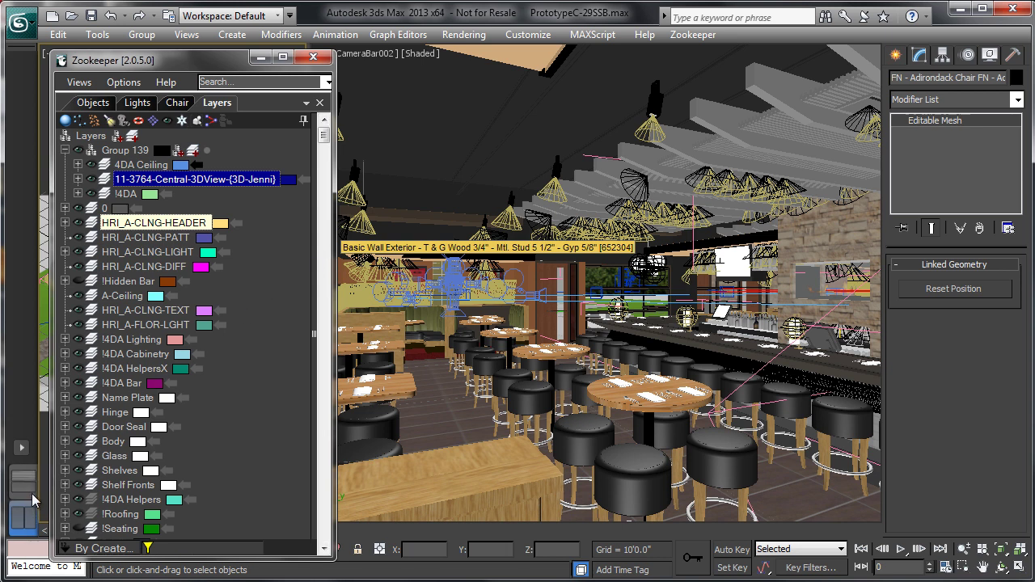
Move the floating Zookeeper window aside and show the Zookeeper main window as an extended viewport in place of the 3D View
left_click_drag(89, 61, 310, 79)
left_click(96, 53)
mouse_move(202, 262)
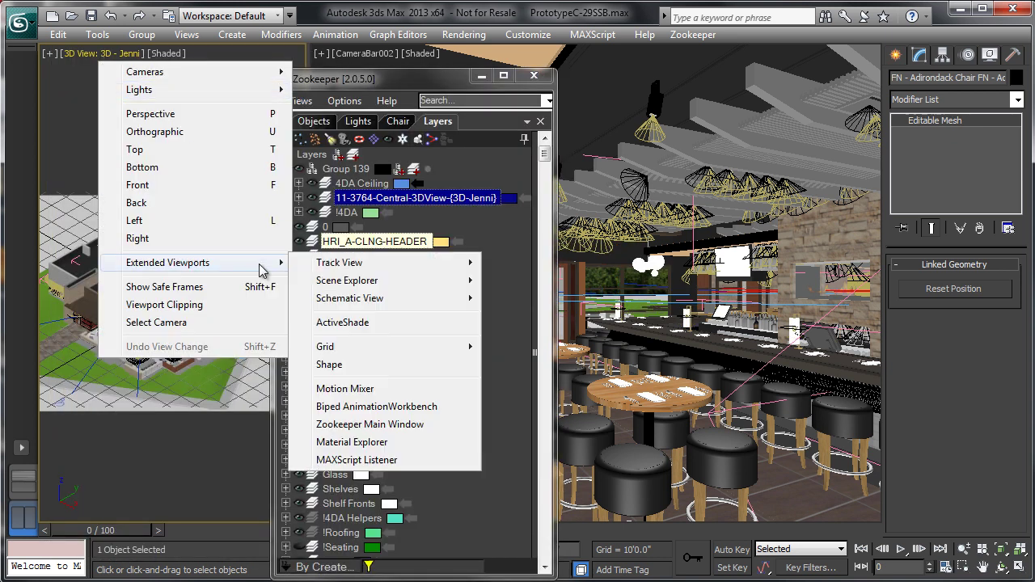
left_click(371, 426)
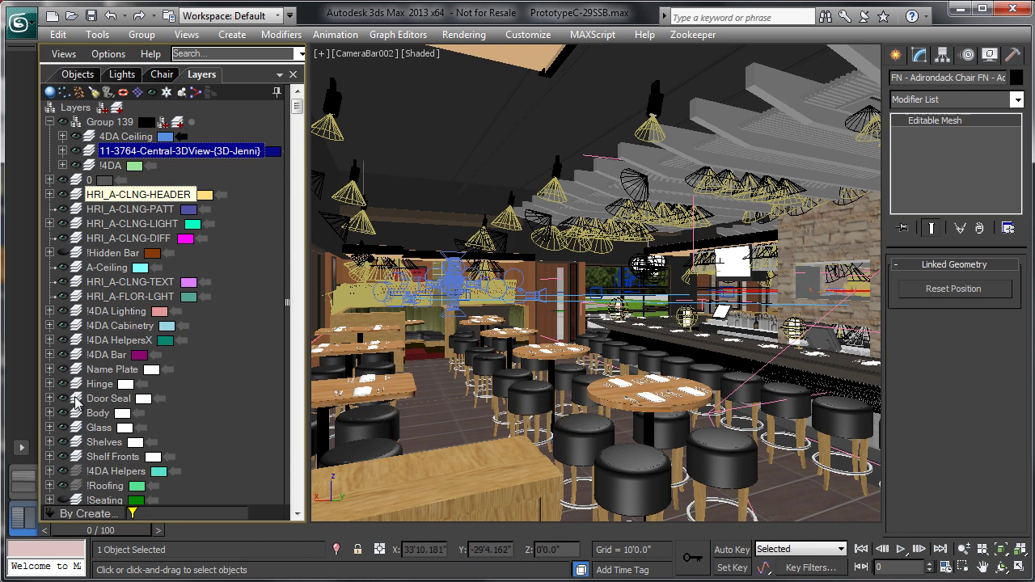
Switch to the stacked layout with Zookeeper above the CameraBar001 view and split the layer list into four columns
left_click(23, 479)
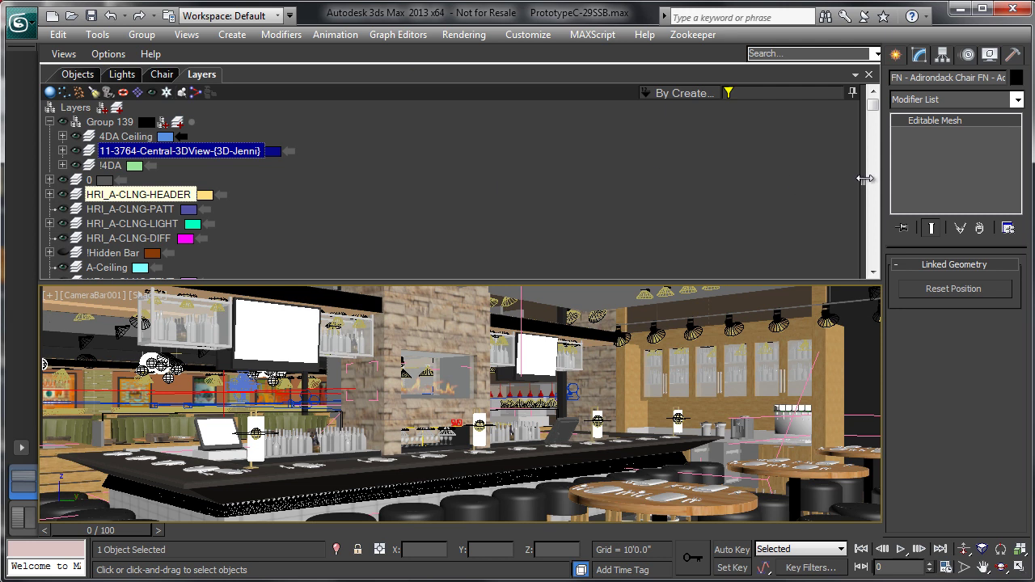
left_click_drag(861, 182, 252, 257)
mouse_move(61, 272)
left_mouse_down()
mouse_move(857, 274)
mouse_move(612, 299)
mouse_move(339, 279)
mouse_move(65, 283)
left_mouse_up()
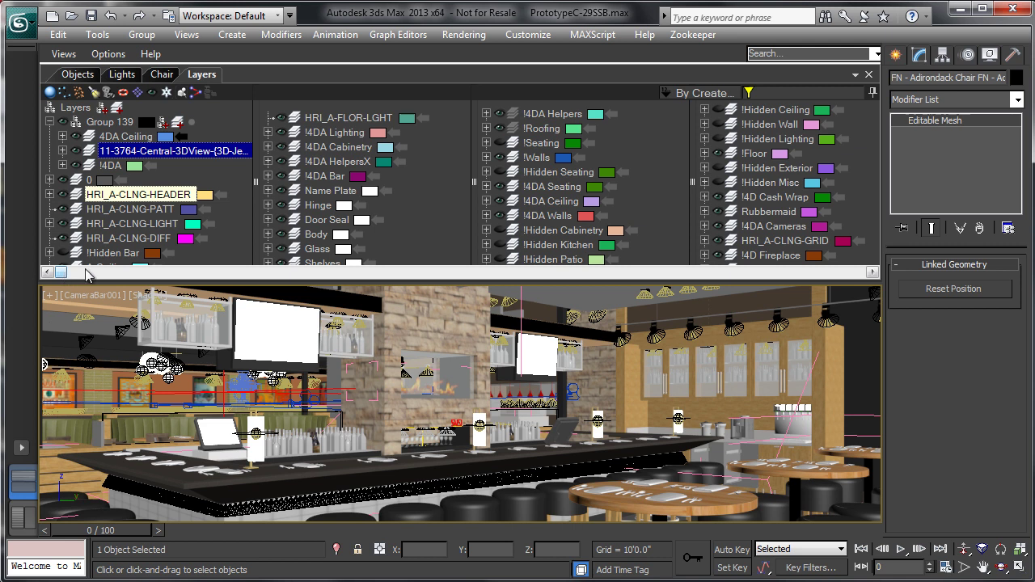
Select the layers !4DA Cabinetry, !4DA Bar, !4DA Walls, !Hidden Lighting and !4D Cash Wrap together in the layer list
left_click(322, 153)
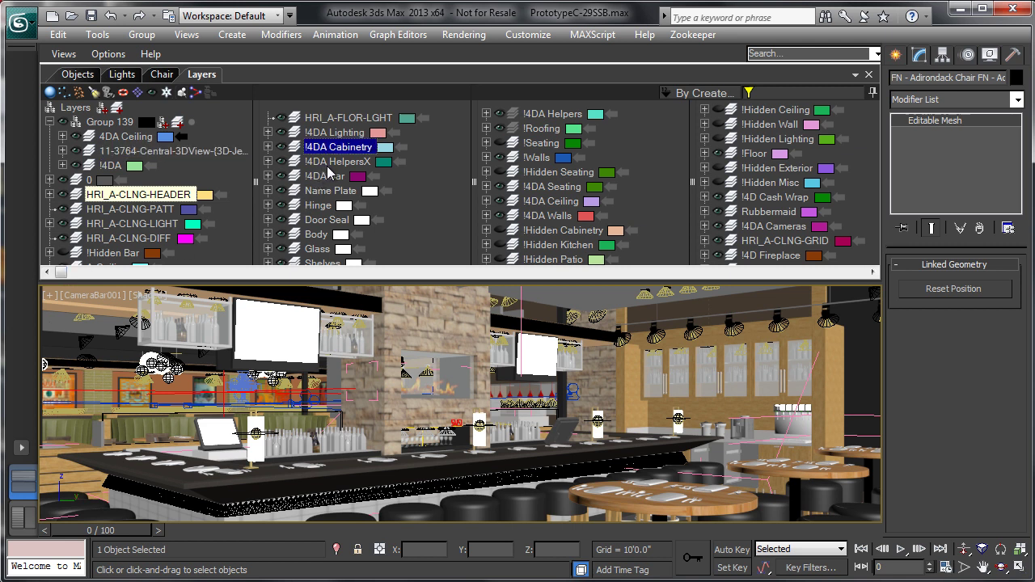
left_click(329, 177, "ctrl")
left_click(533, 215, "ctrl")
left_click(776, 139, "ctrl")
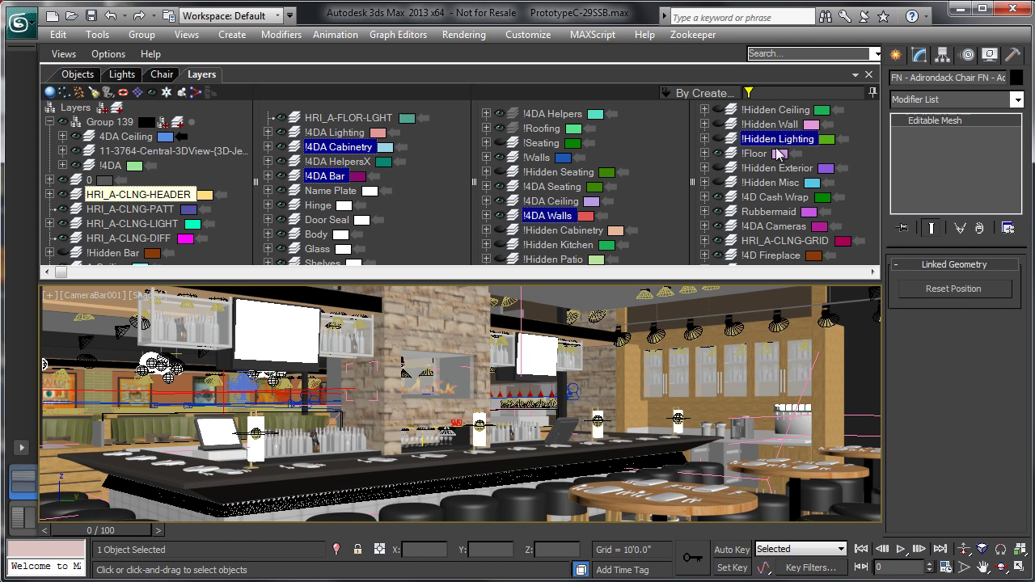
left_click(775, 198, "ctrl")
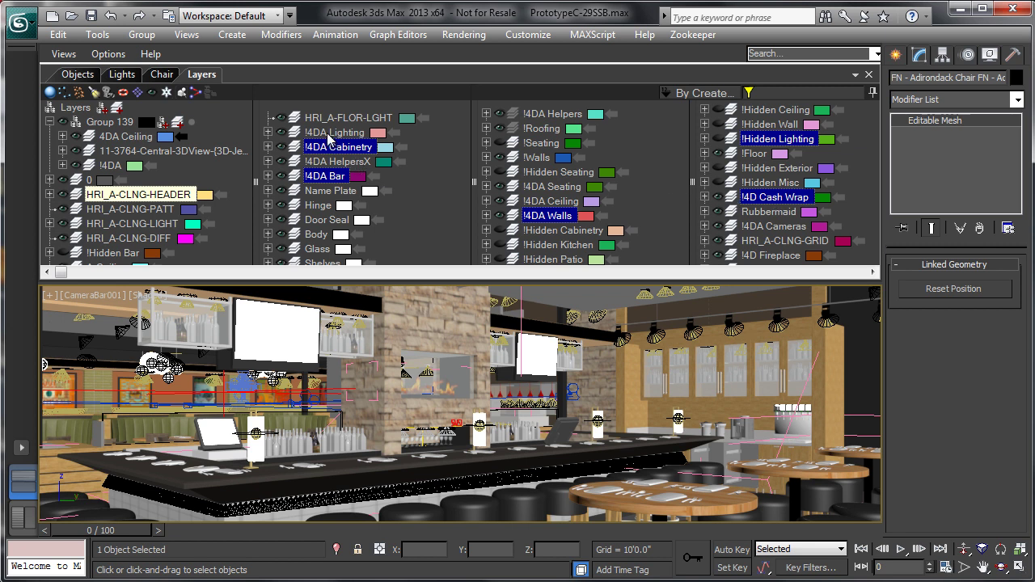
Create a new tree view named CustLayers and fill it with the selected layers from the Layers view
right_click(254, 73)
left_click(300, 137)
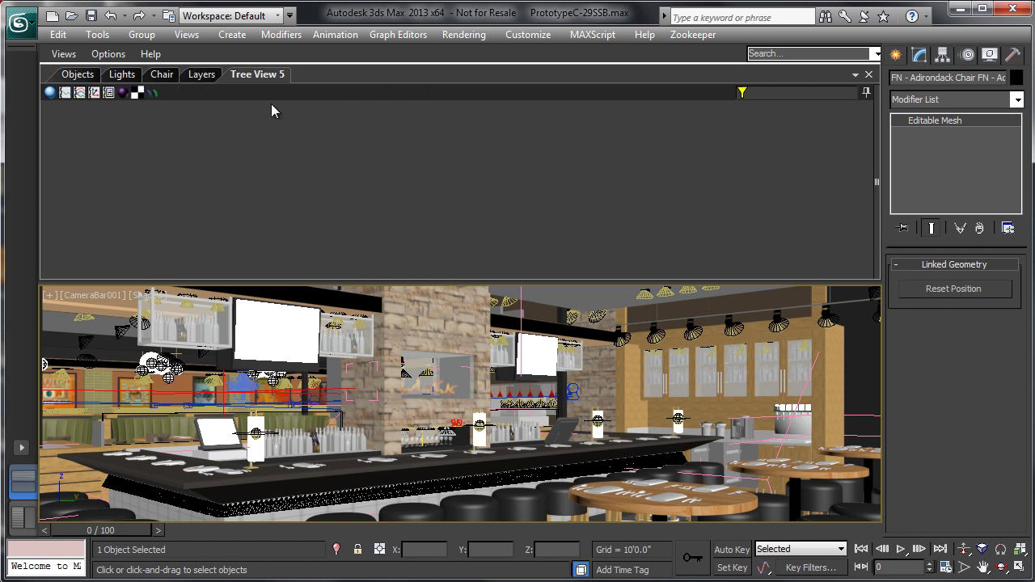
double_click(254, 74)
type("CustLayers")
key("Return")
left_click(202, 74)
left_click(254, 74)
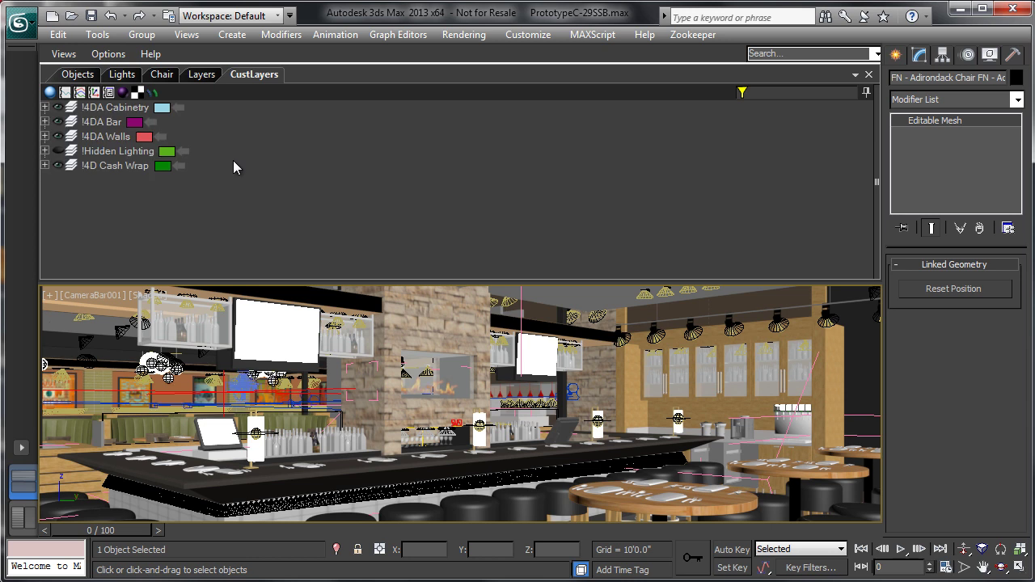
Go through the layers in the CustLayers view one by one, and expand and collapse !4DA Cabinetry to inspect its objects
left_click(130, 167)
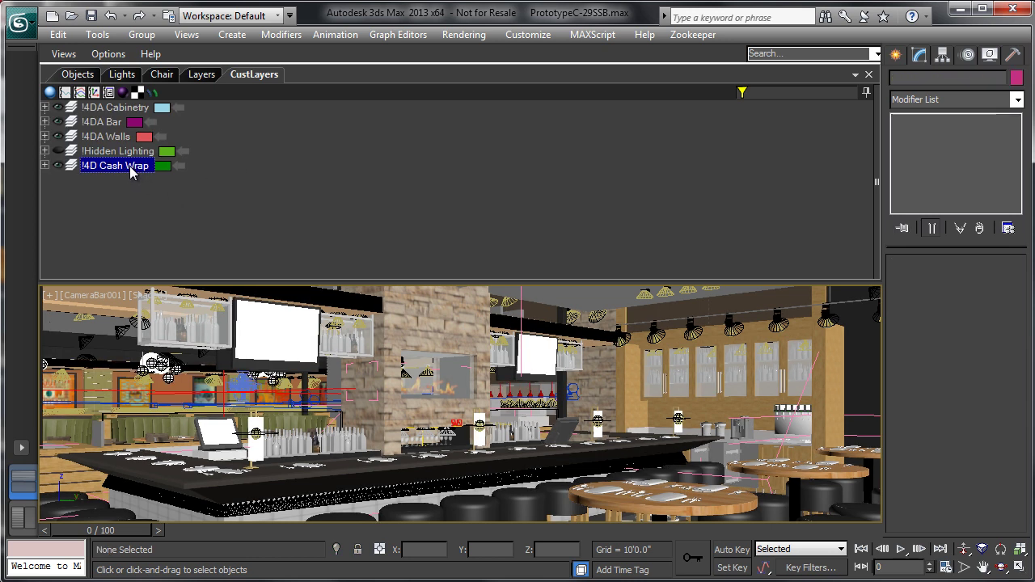
left_click(114, 152)
left_click(110, 138)
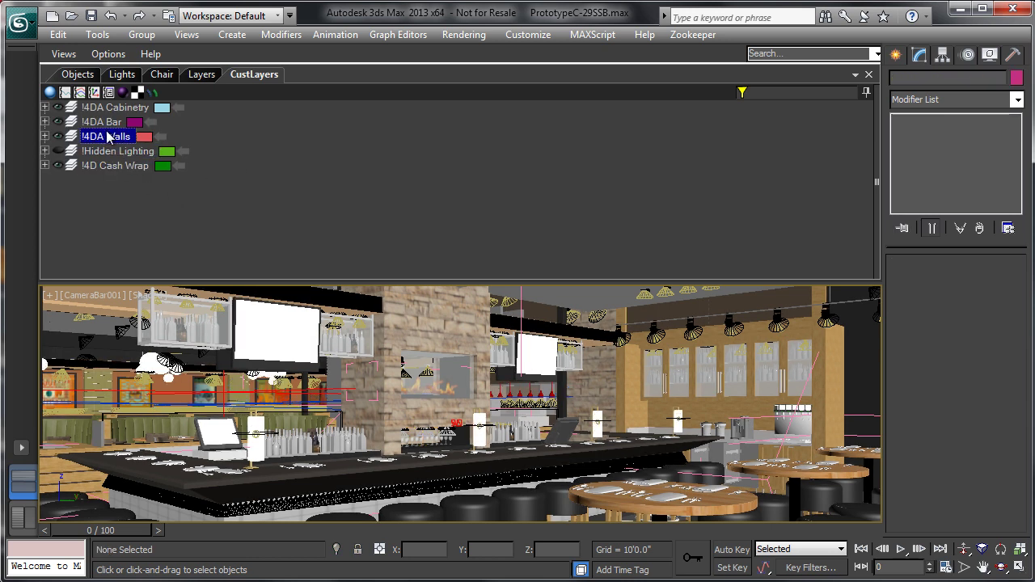
left_click(108, 123)
left_click(114, 110)
left_click(45, 107)
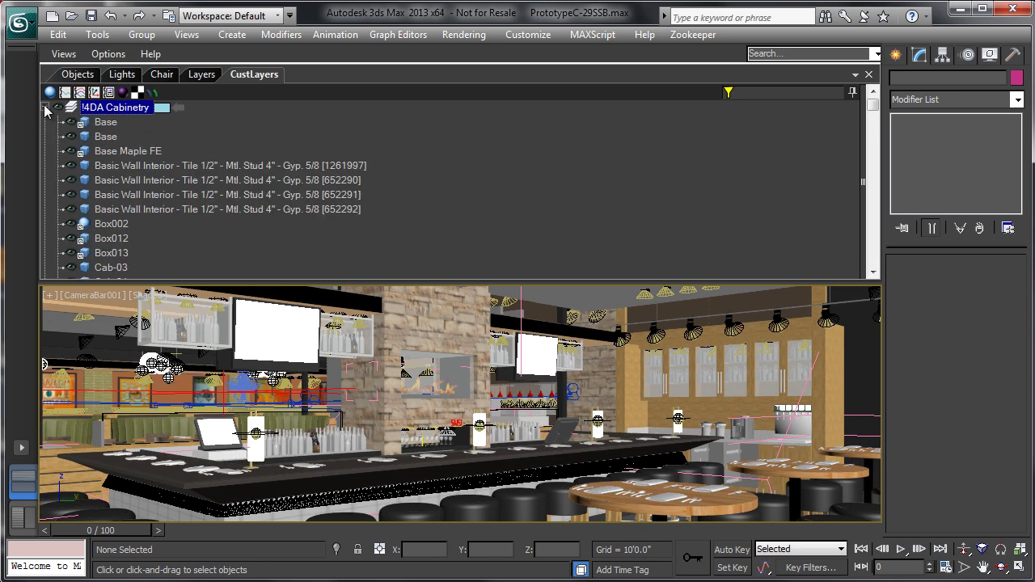
left_click(45, 108)
Clear the highlighted layer in CustLayers, make !4D Cash Wrap the current layer and highlight it
left_click(156, 179)
left_click(179, 166)
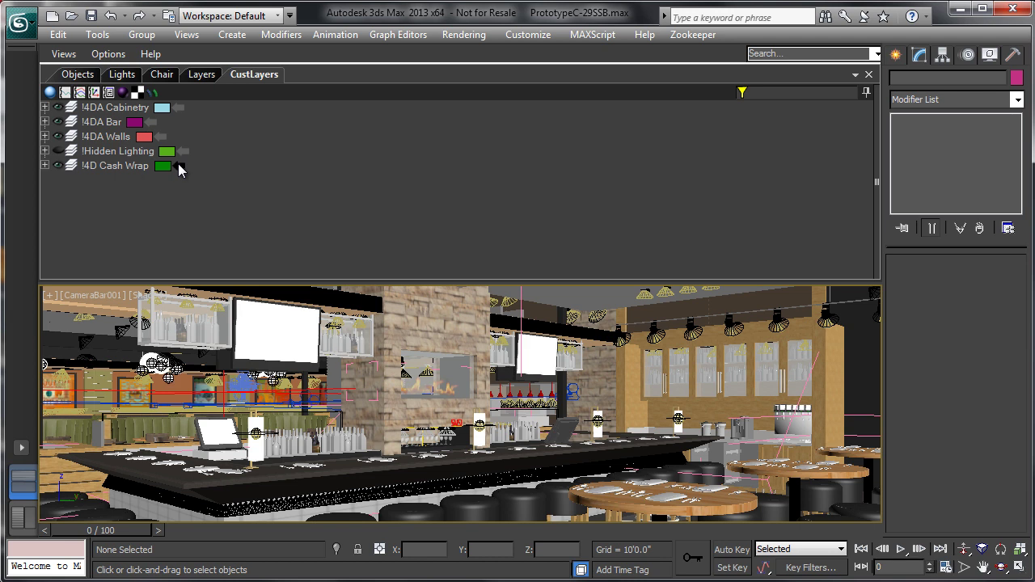
left_click(111, 165)
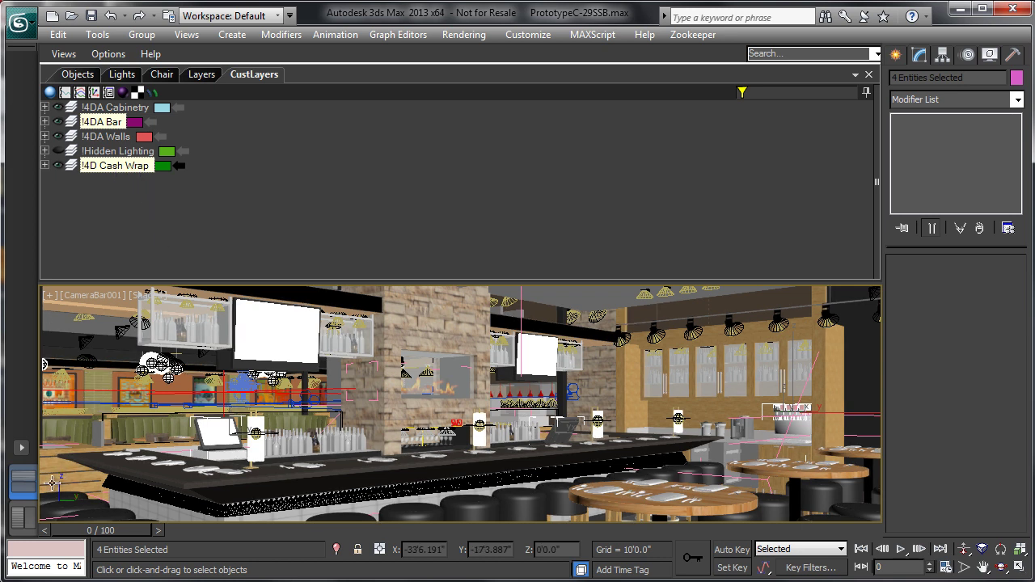
Return to the side-by-side layout with CameraBar002 and extend the selection in the Lights view to include PL-B1-003
left_click(25, 519)
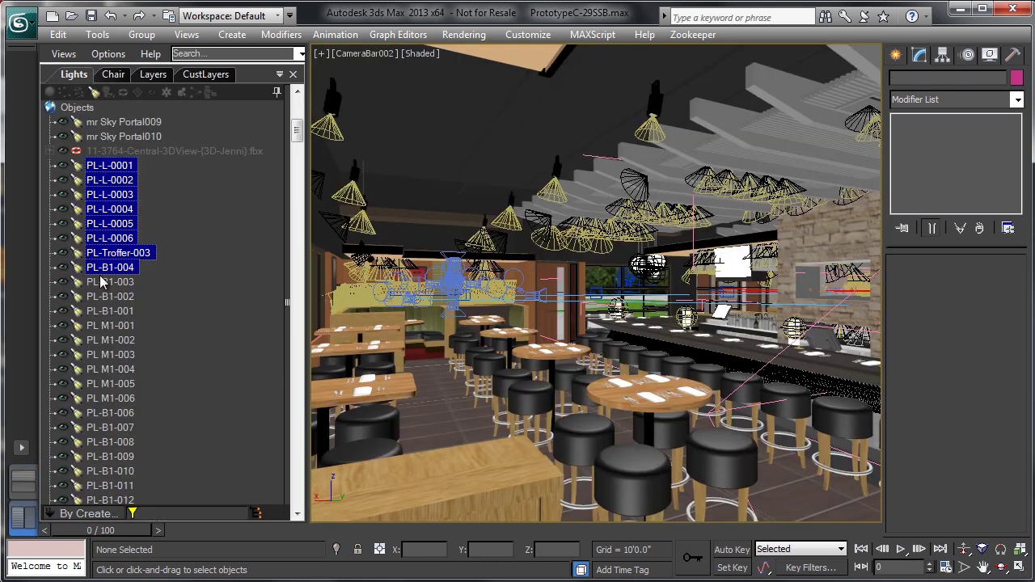
left_click(103, 281, "ctrl")
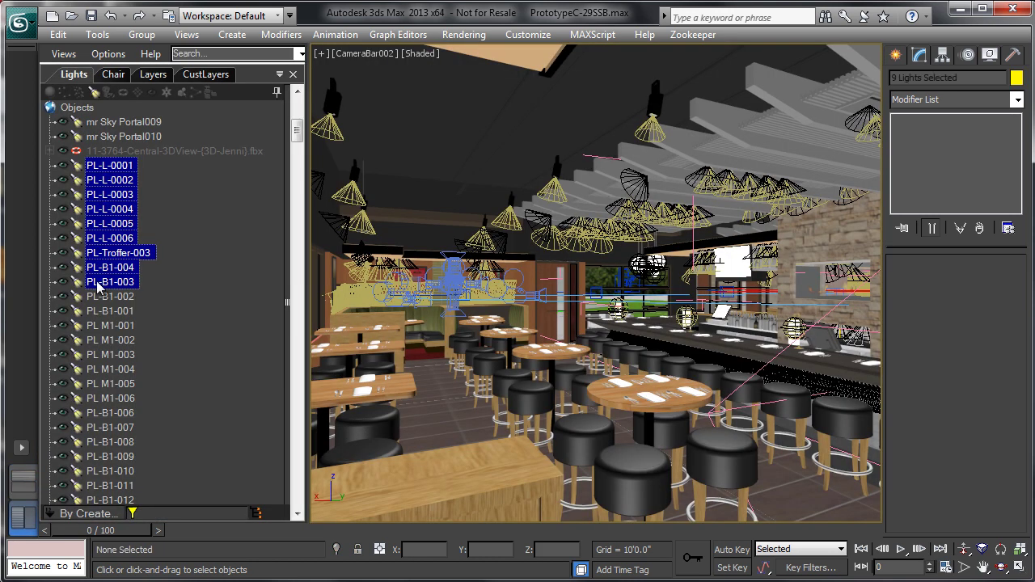